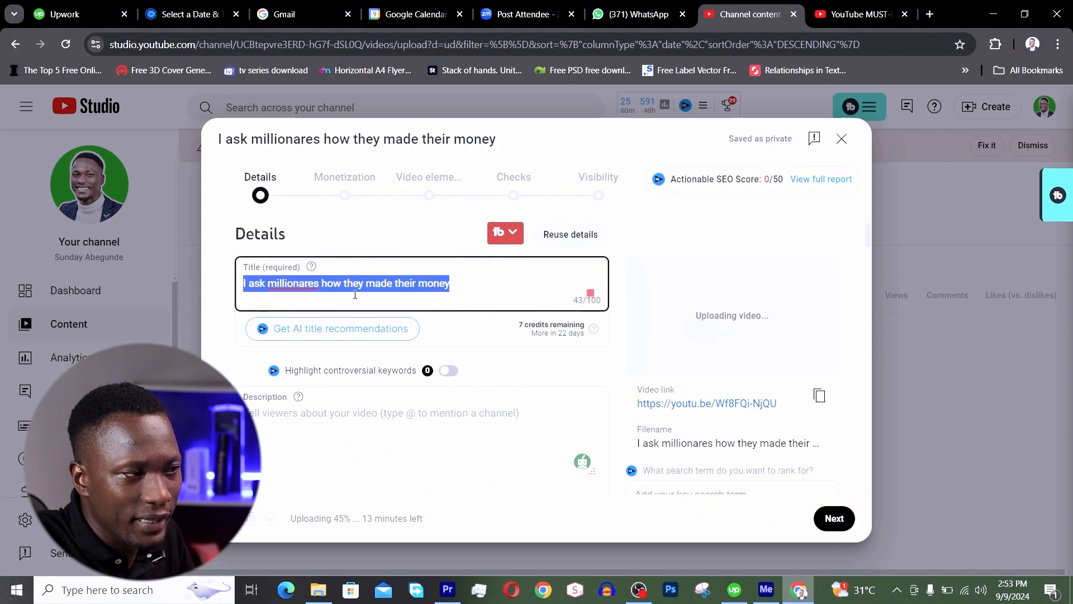
Replace the video's title with "My First 100 Million"
left_click(465, 288)
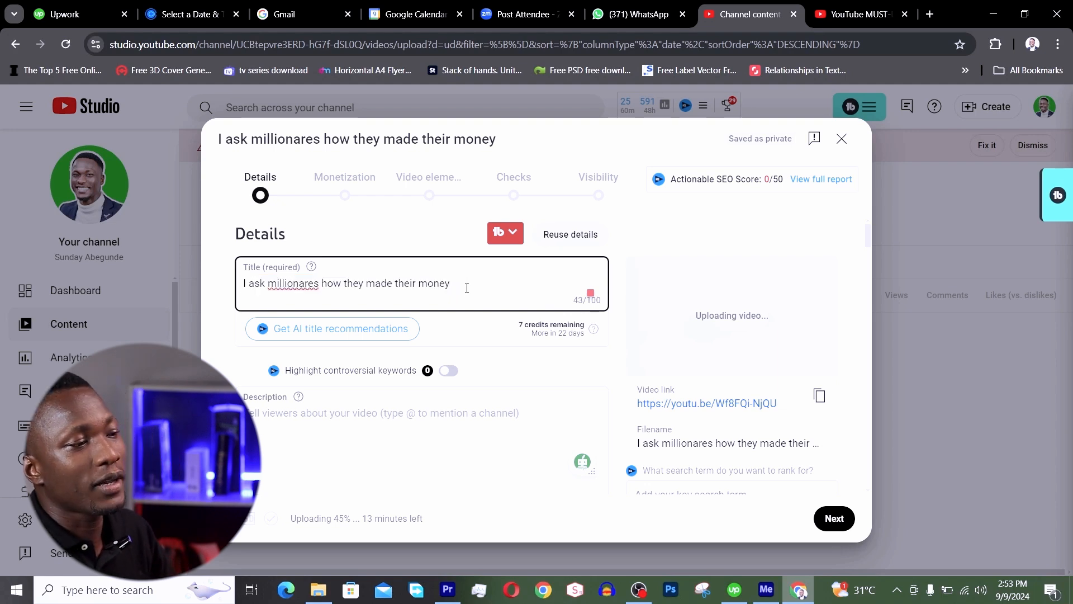
triple_click(464, 286)
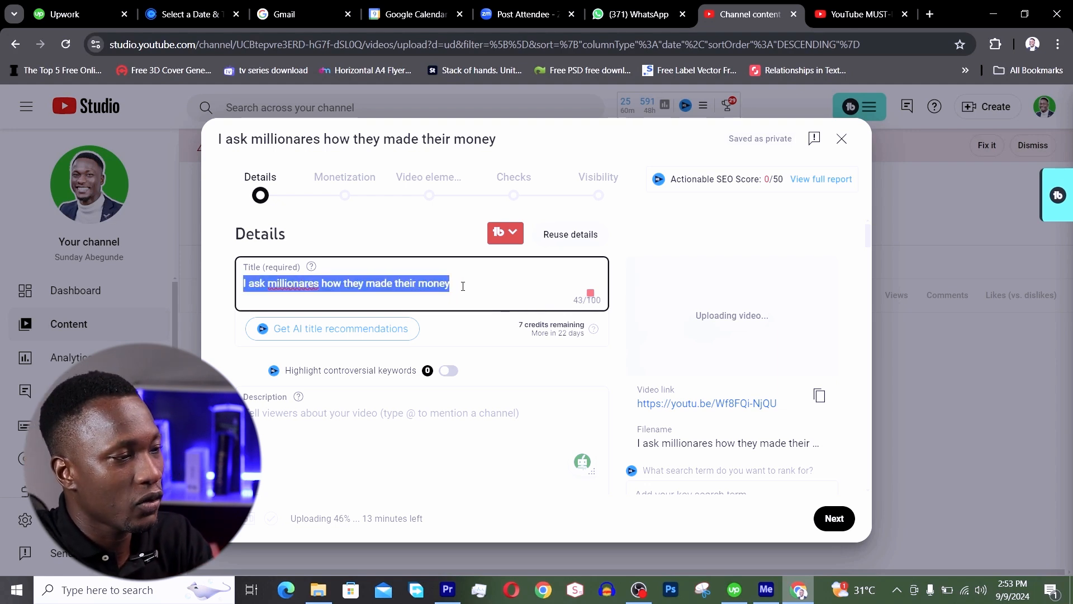
key("BackSpace")
type("My First 100 Million")
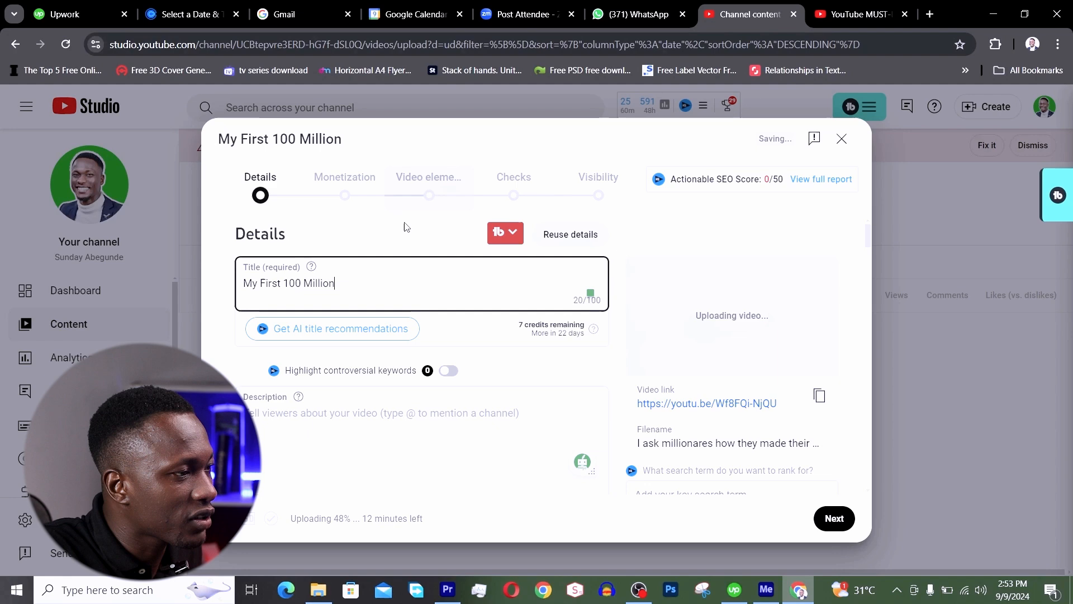
Select the whole new title for reuse and open vidIQ's AI Generator in a new browser tab
triple_click(345, 285)
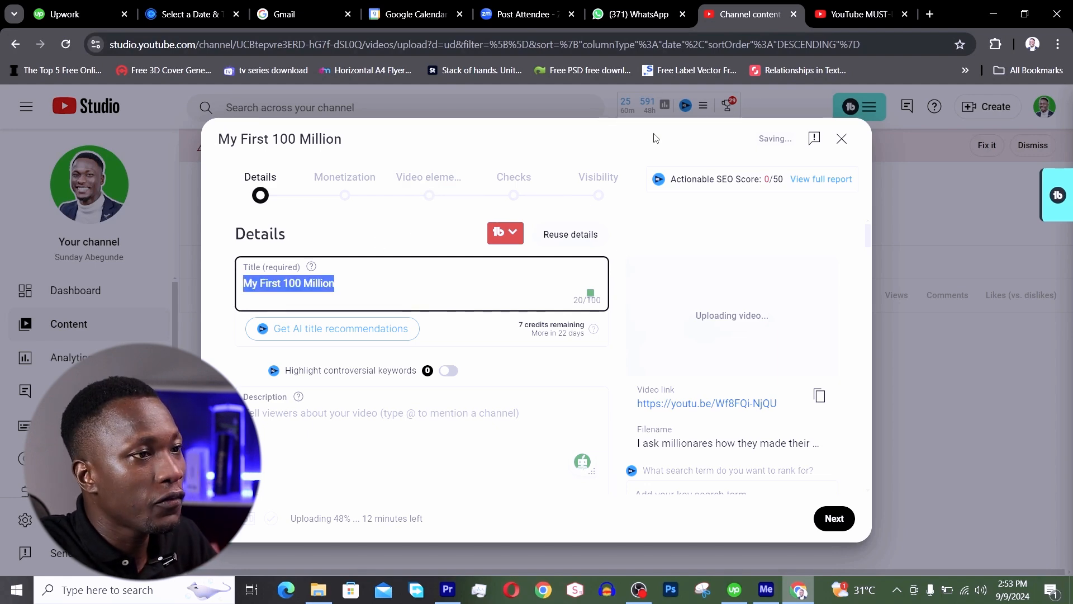
left_click(929, 15)
type("v")
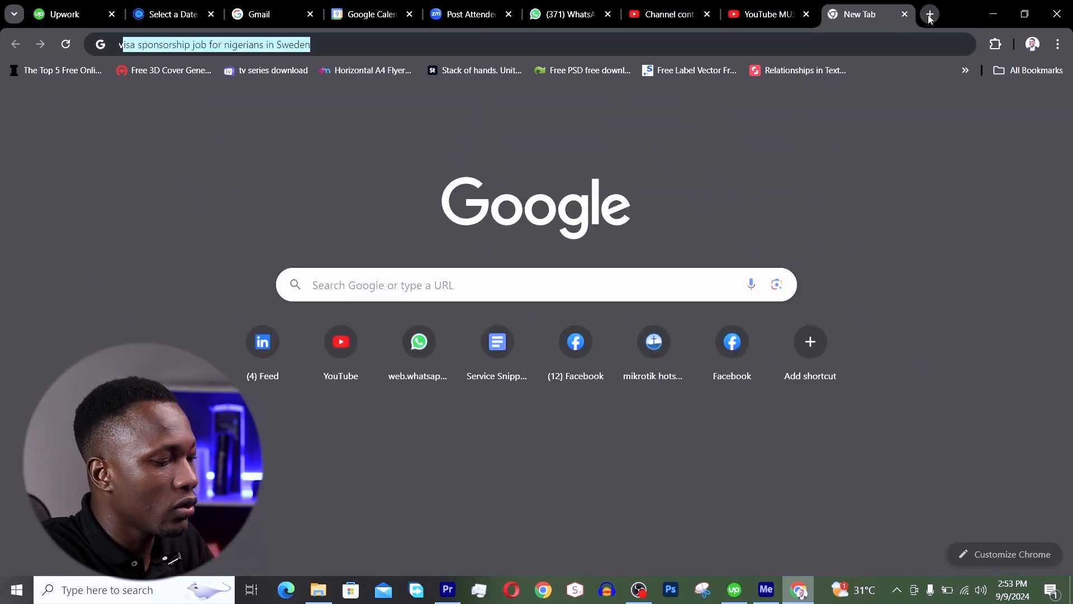
type("idi")
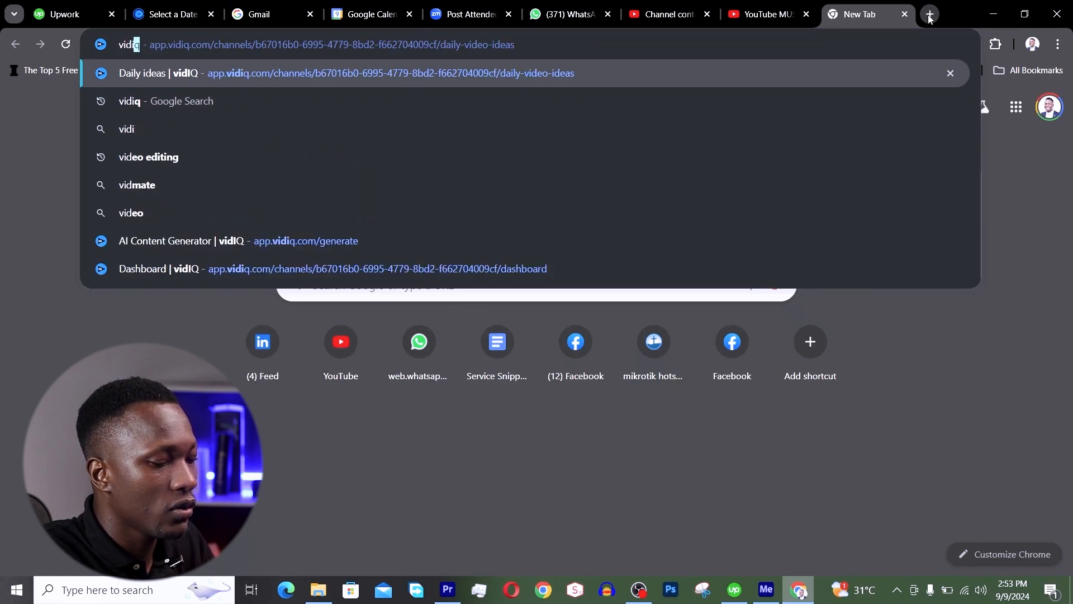
key("Return")
left_click(268, 110)
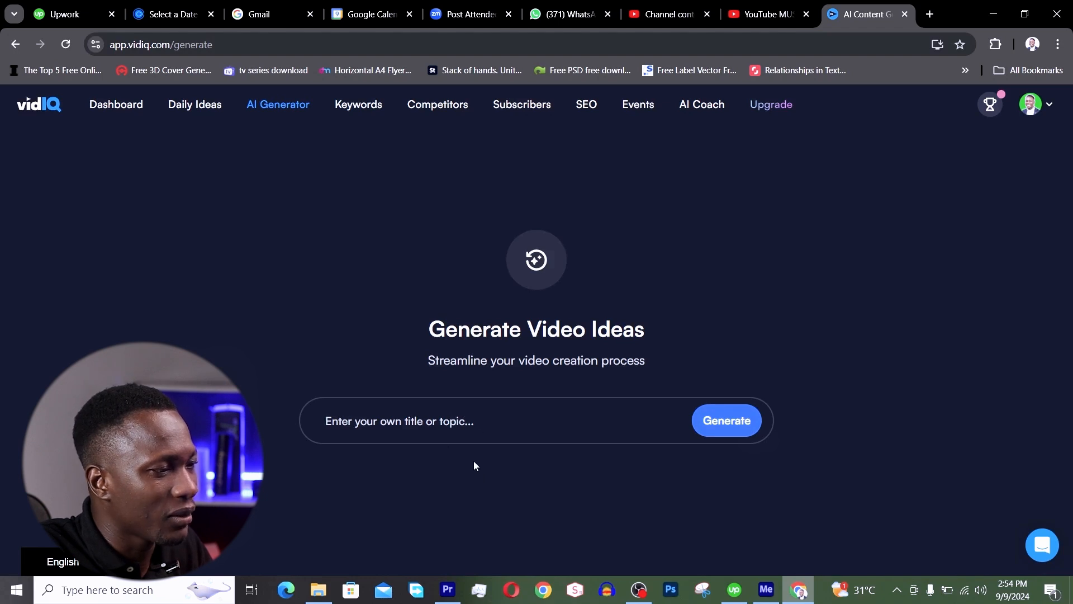
Generate video content for the topic "My First 100 Million Naira - N10, 100, 1000, 10000, 100000, 1000000, 100000000 & 100000000"
type("My First 100 Million")
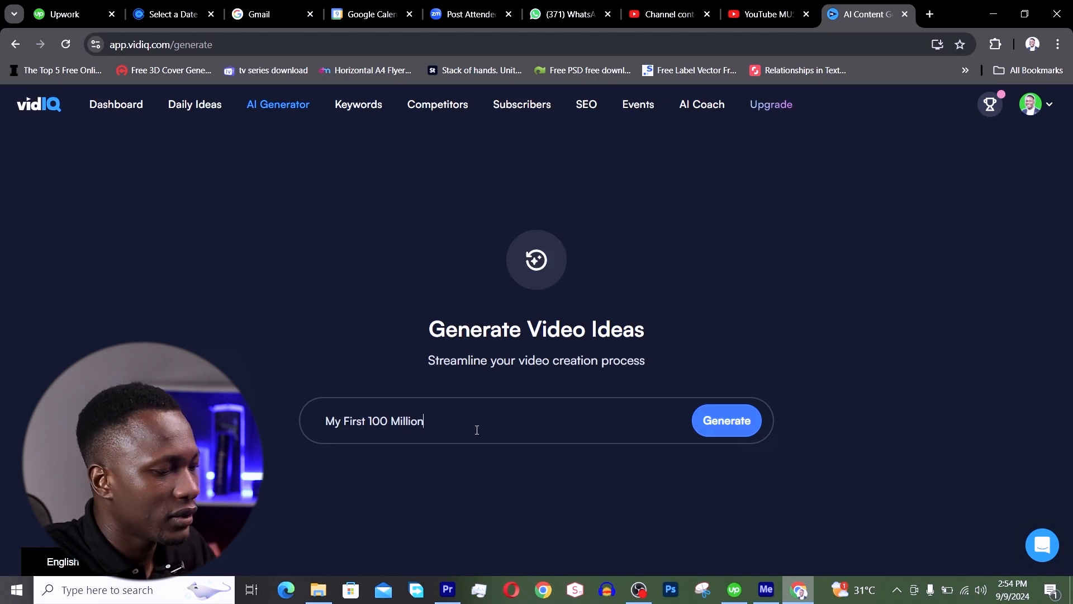
type(" Naira - N10, 100, 1000, 10000, 100000, 1000000, 100000000 & 100000000")
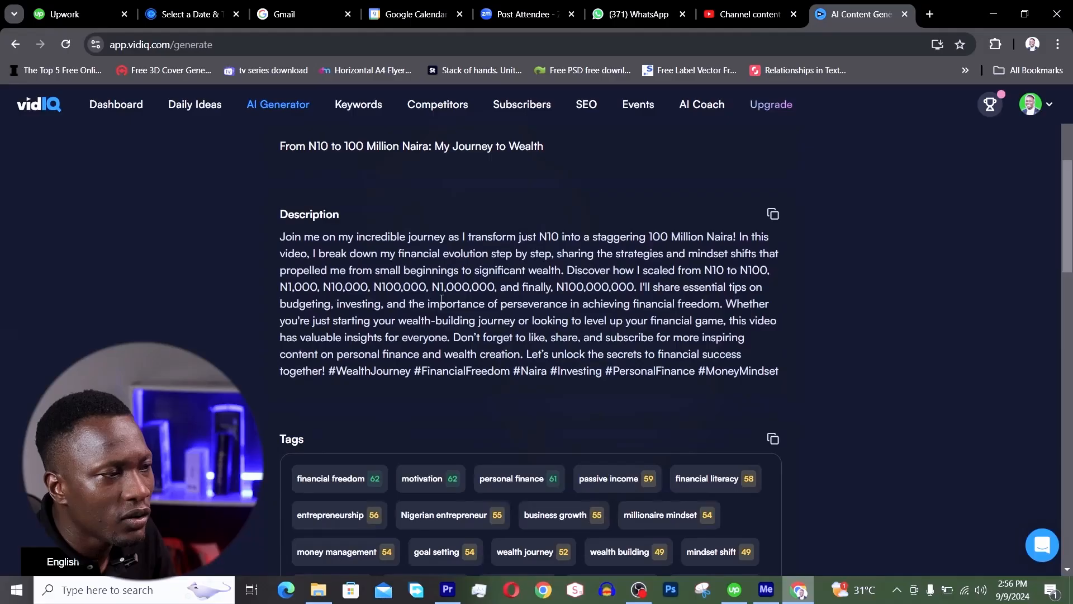
scroll(512, 328, "up", 1)
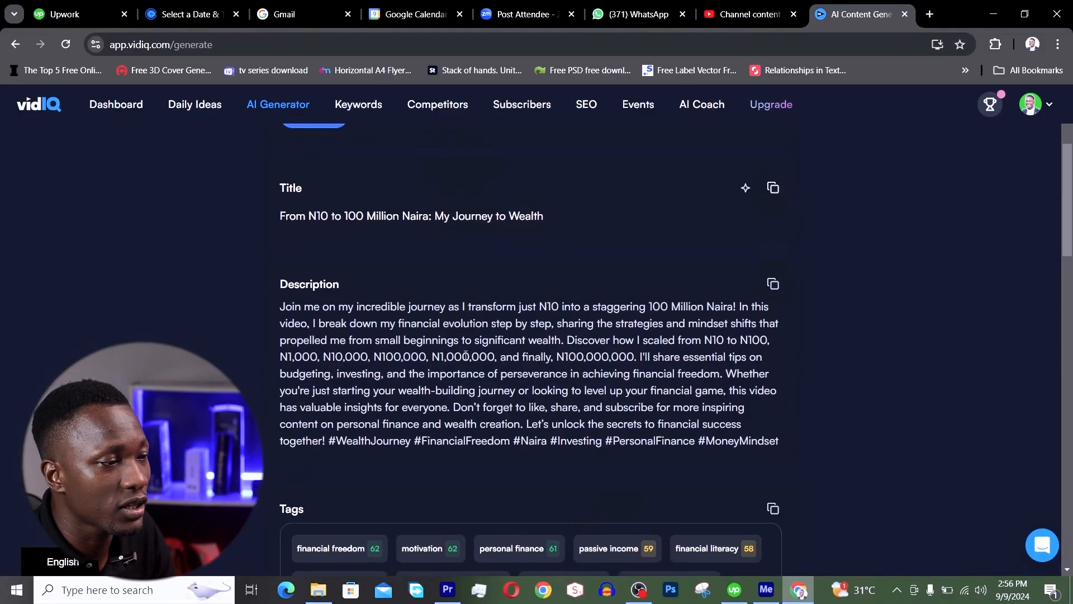
Switch back to the YouTube Studio upload, fill the video description with the vidIQ-generated text and review it down to the hashtags
left_click(748, 14)
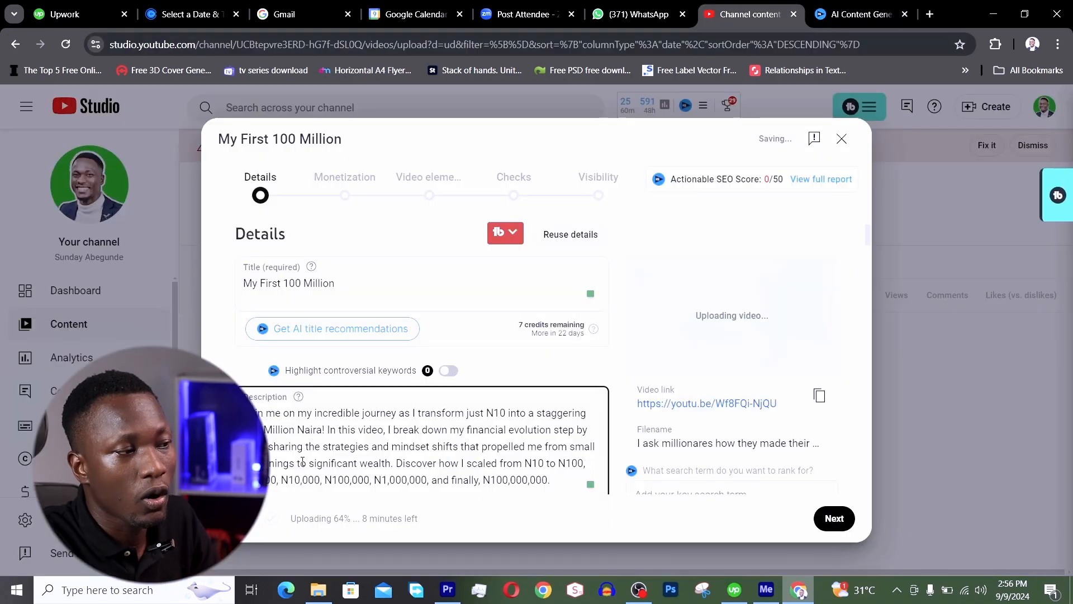
scroll(391, 414, "down", 3)
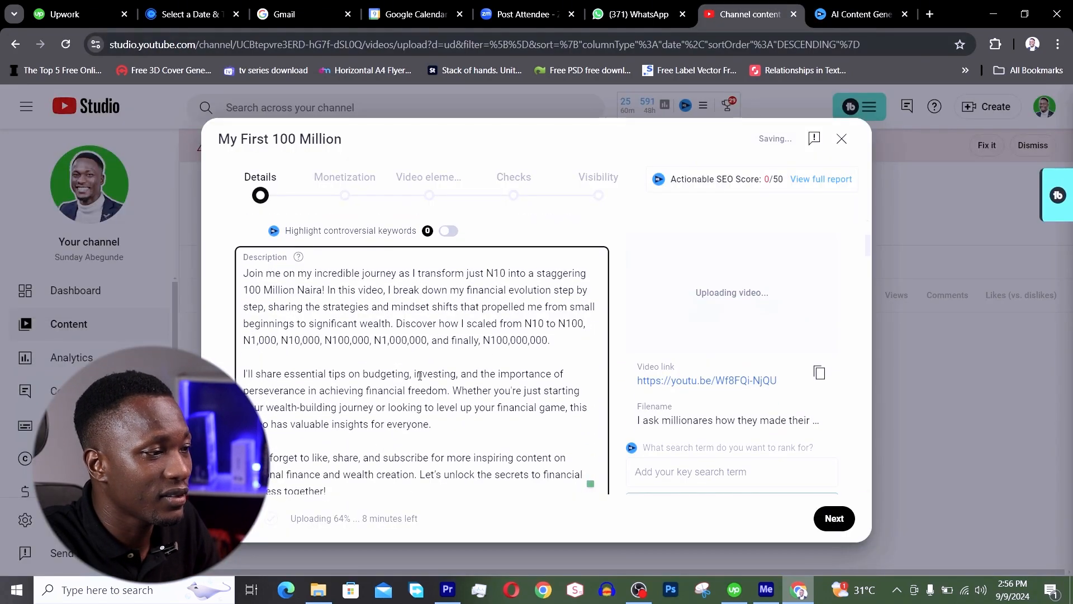
scroll(410, 393, "down", 2)
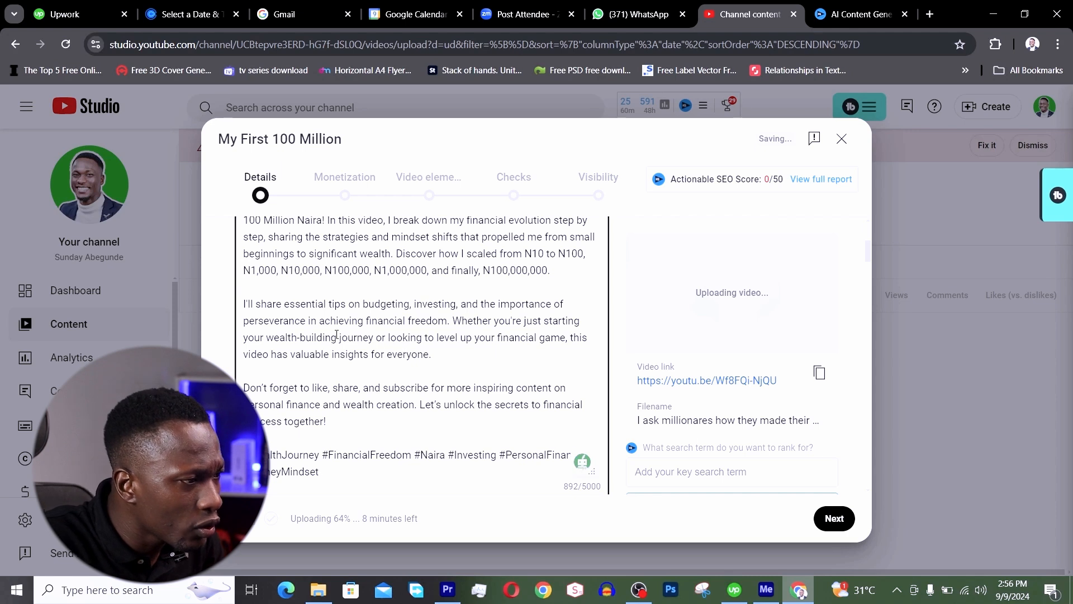
scroll(387, 339, "up", 2)
scroll(386, 339, "down", 3)
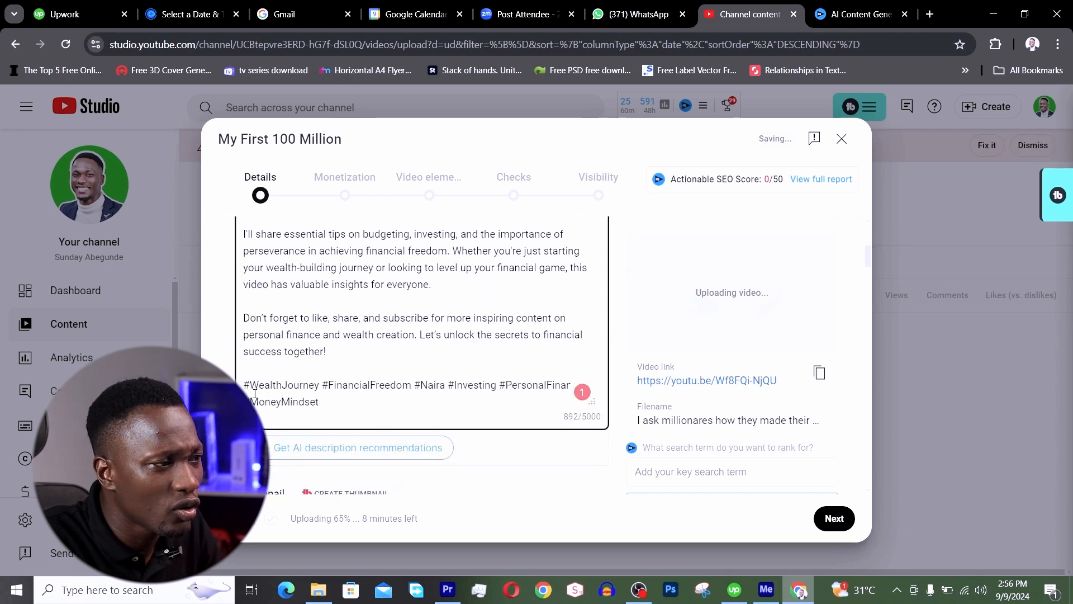
Delete the hashtags #WealthJourney, #FinancialFreedom, #Investing and #MoneyMindset from the end of the description
left_click_drag(246, 383, 323, 384)
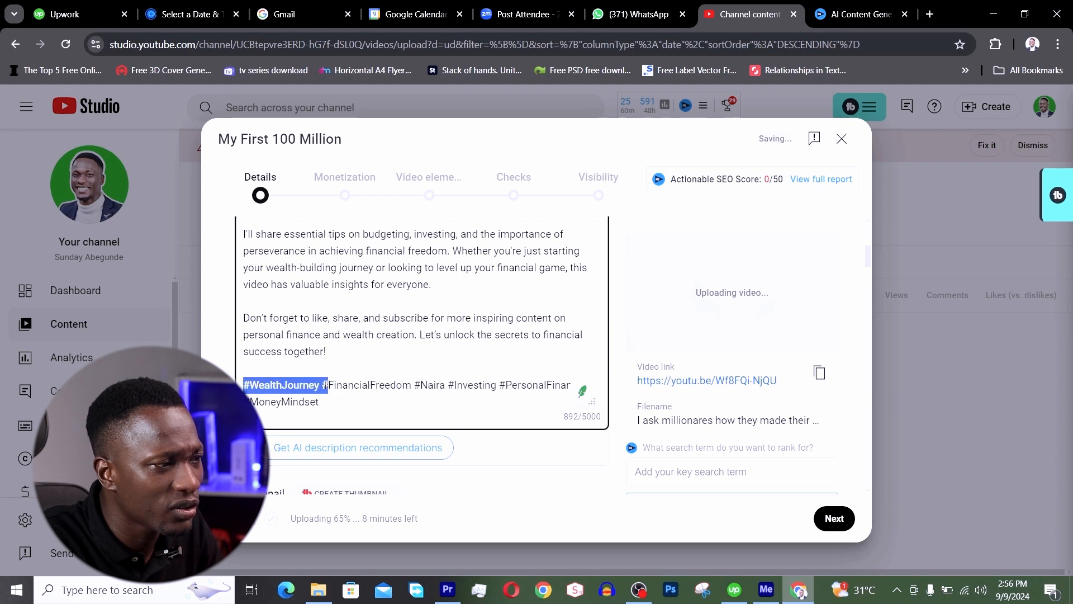
key("BackSpace")
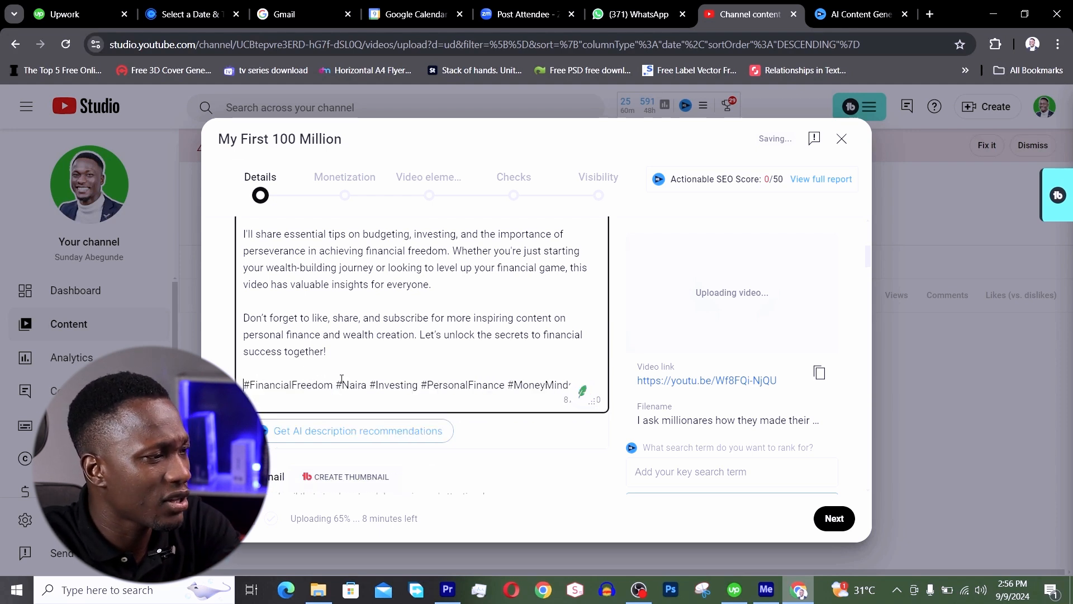
left_click_drag(336, 384, 246, 382)
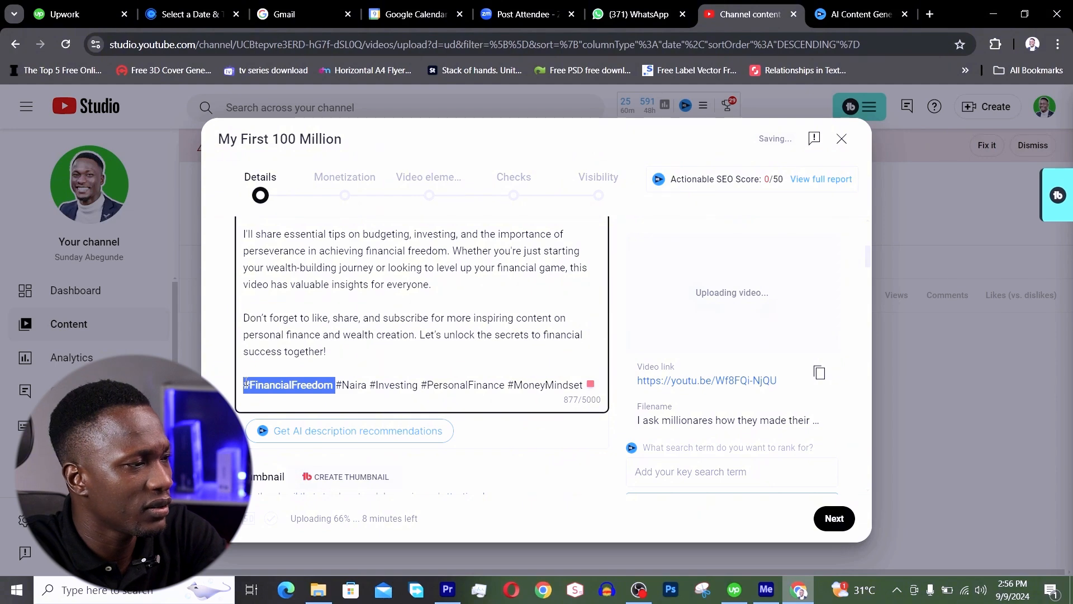
key("BackSpace")
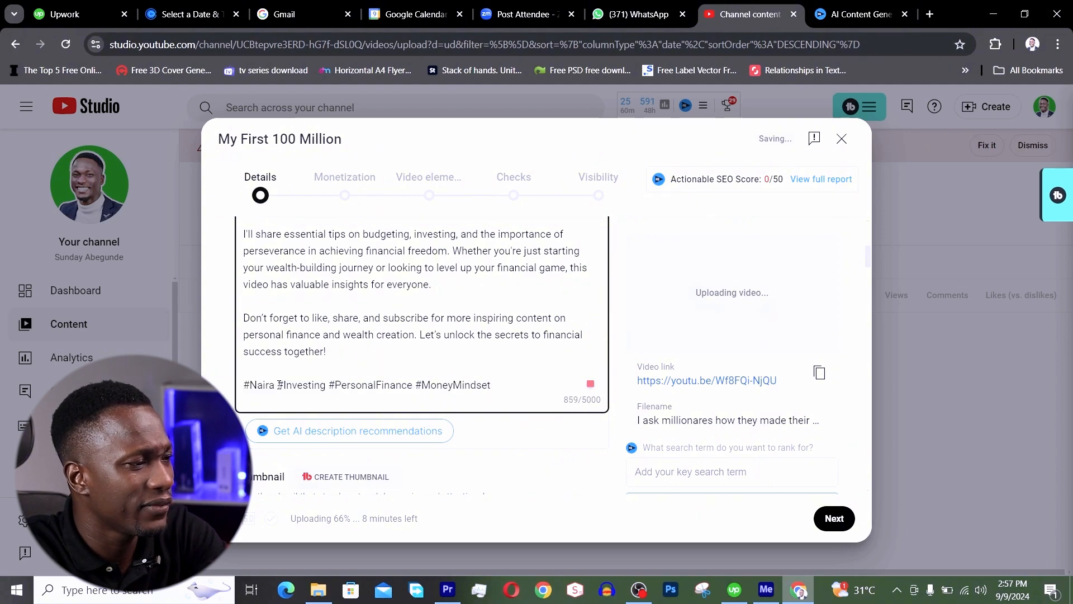
left_click_drag(278, 385, 332, 386)
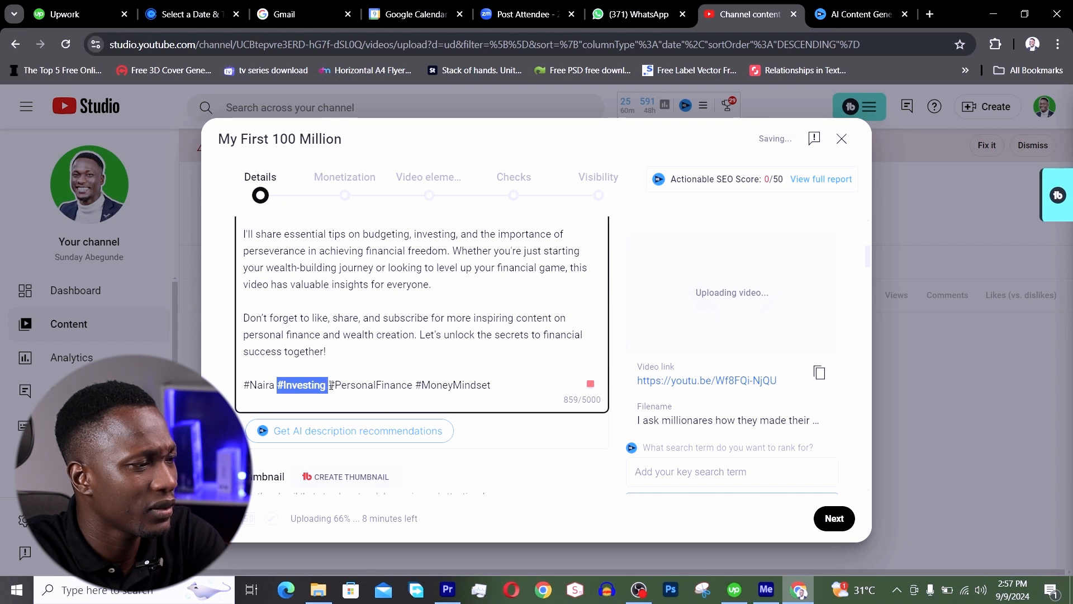
key("BackSpace")
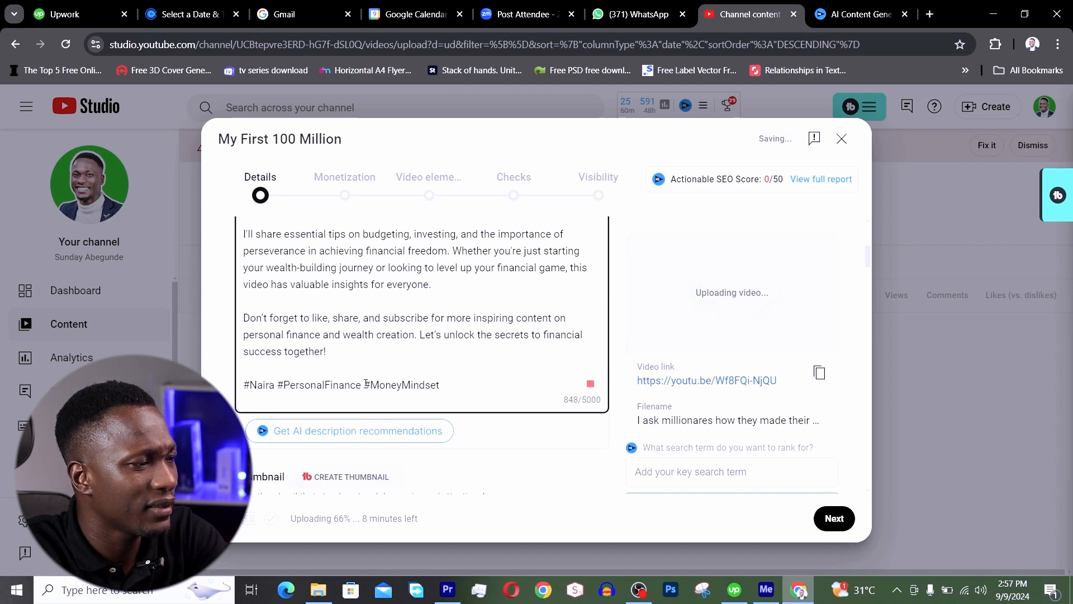
left_click_drag(369, 387, 451, 388)
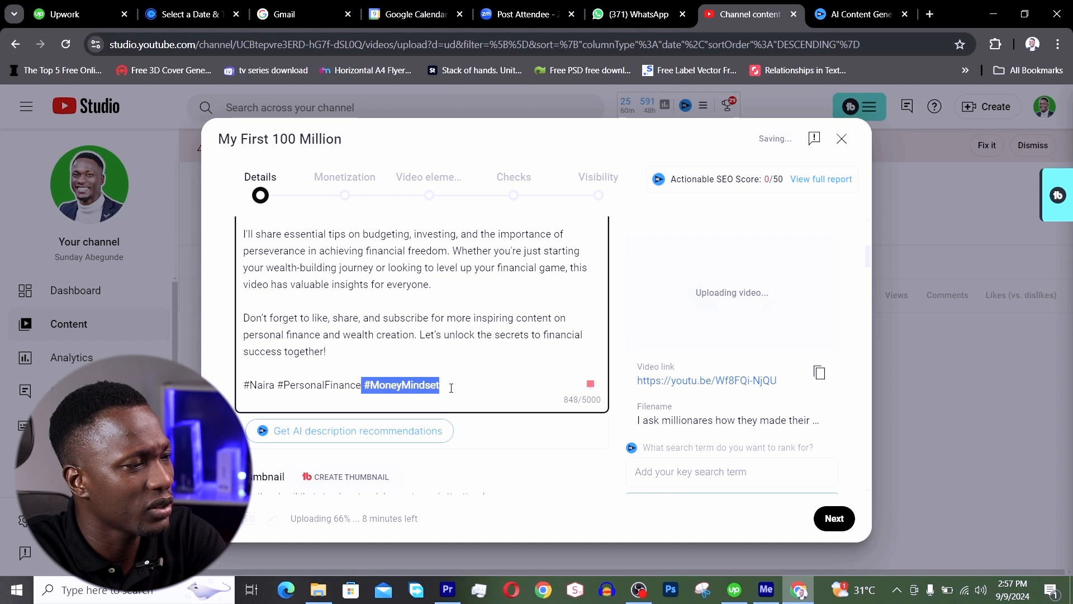
key("BackSpace")
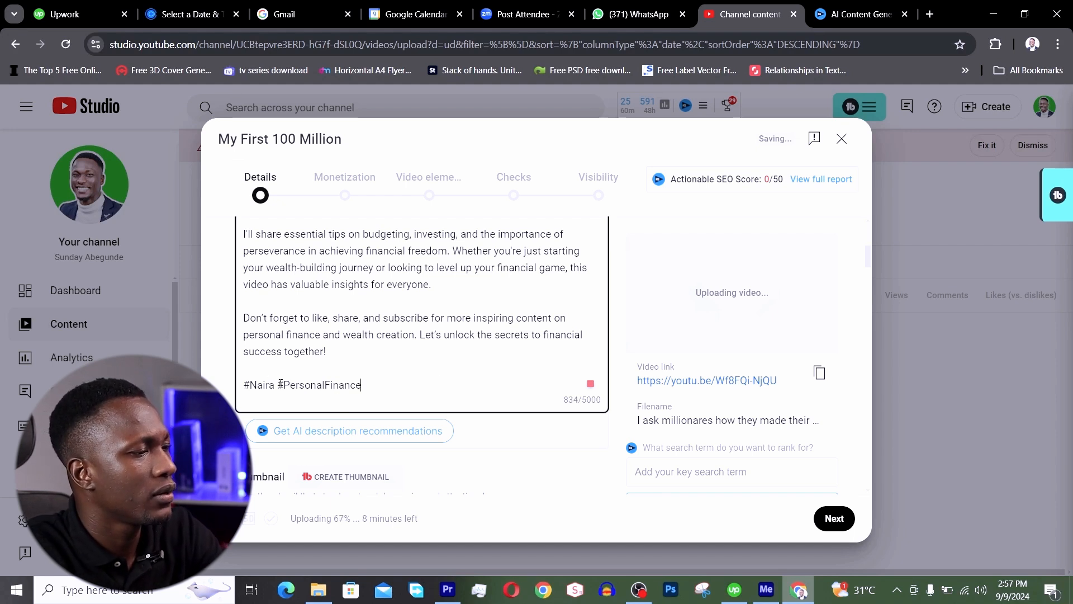
Replace the hashtag #PersonalFinance in the description with #MyFirst1Million
double_click(286, 384)
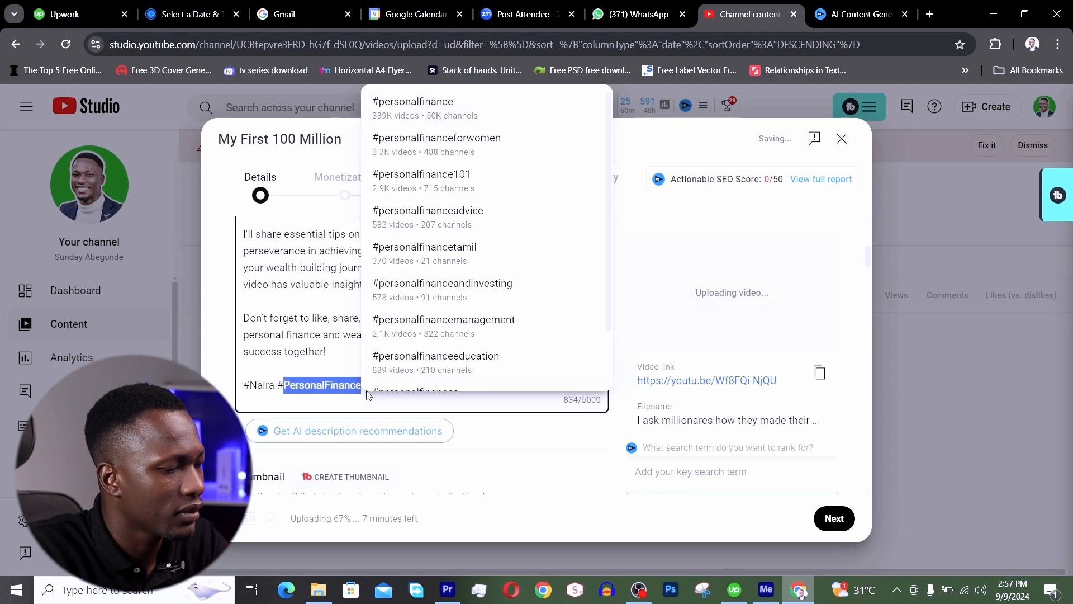
type("My")
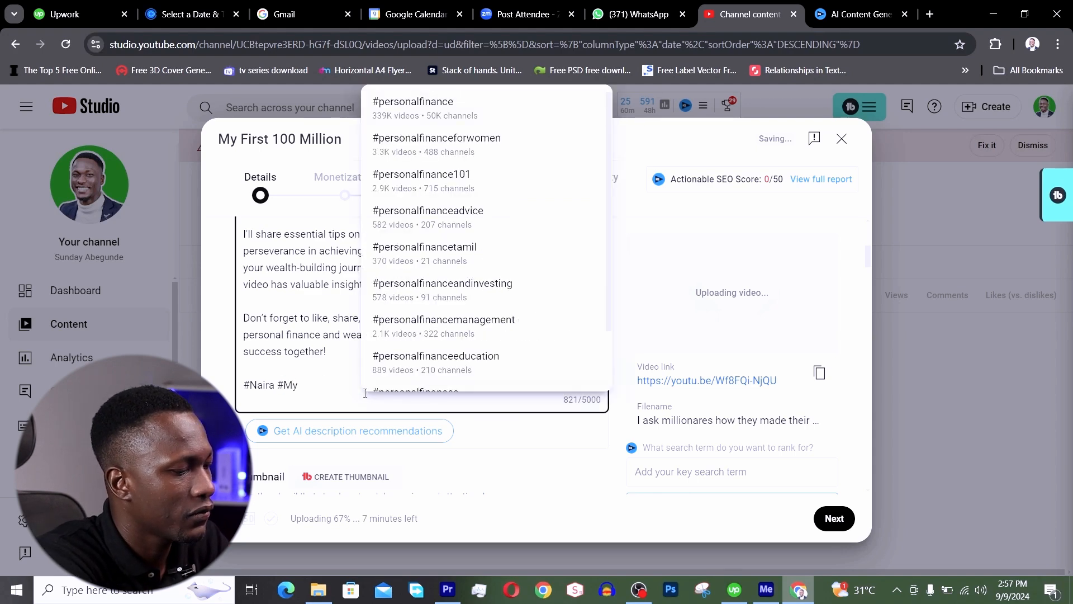
type("First1")
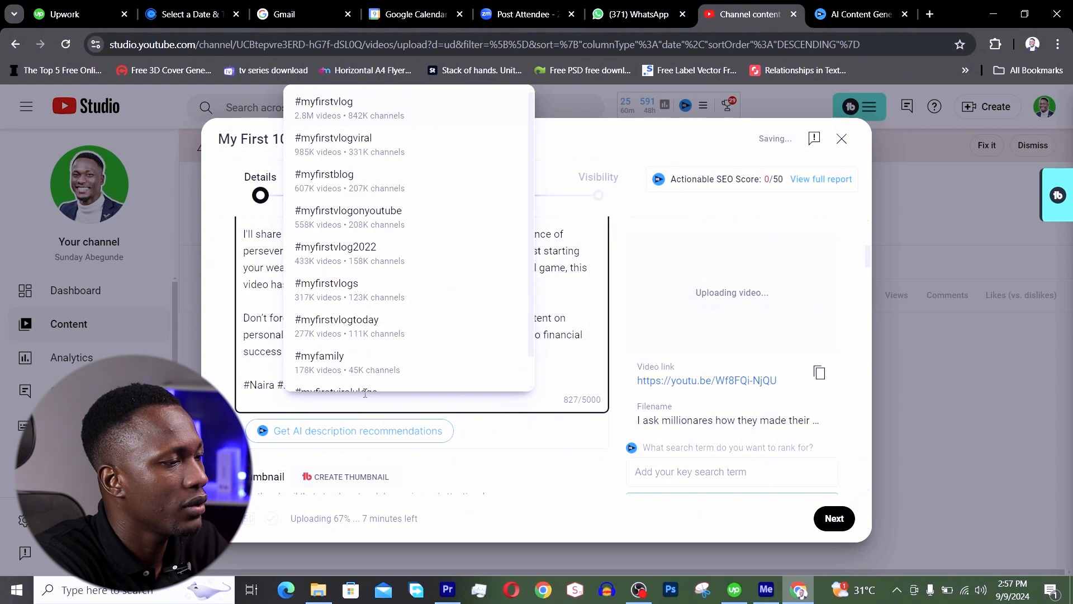
type("Millio")
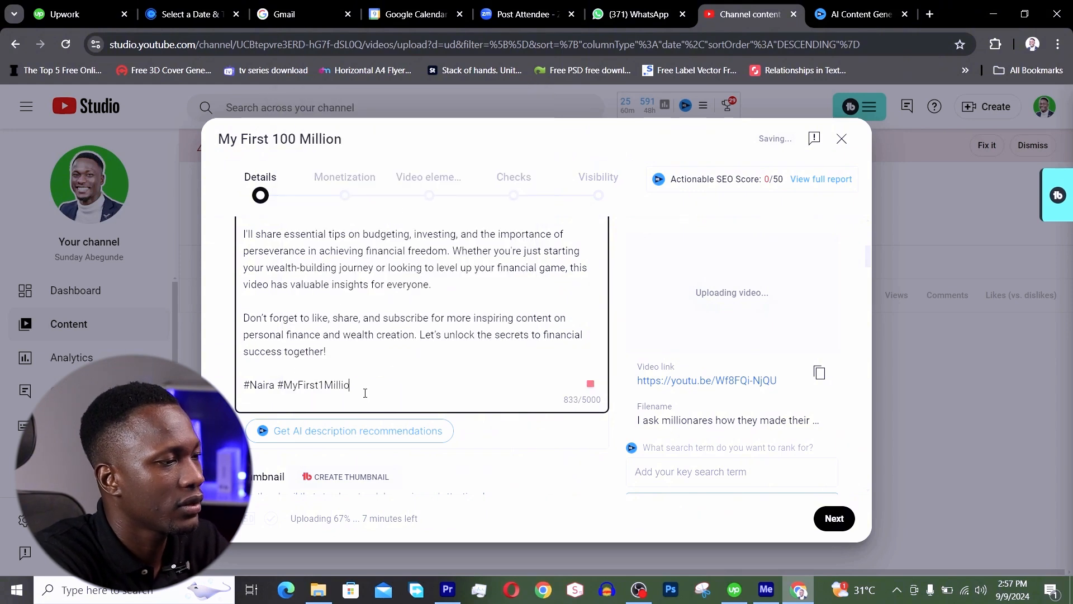
type("n")
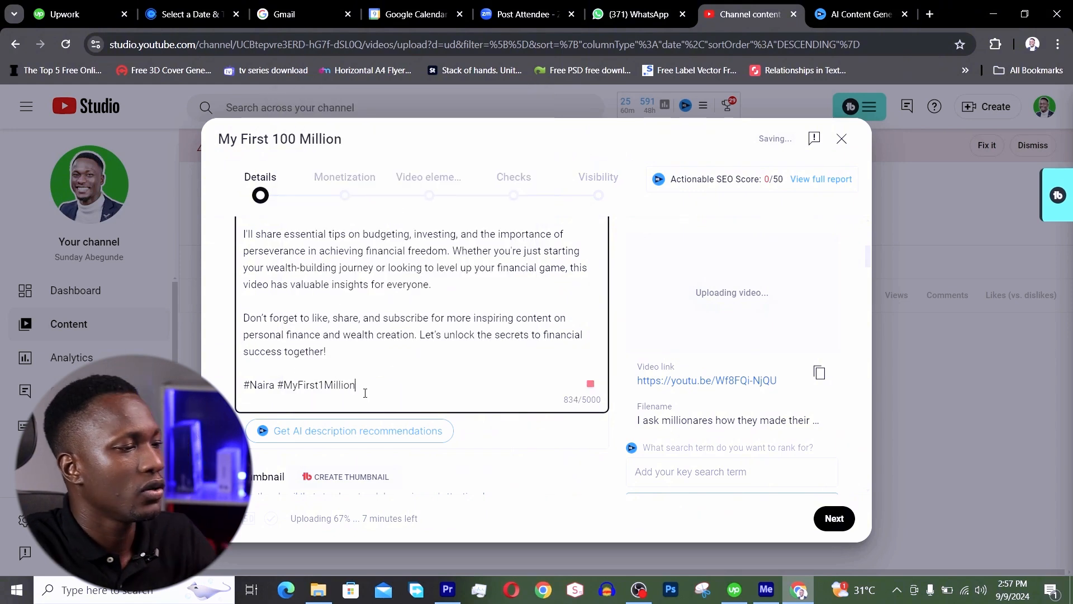
left_click(505, 437)
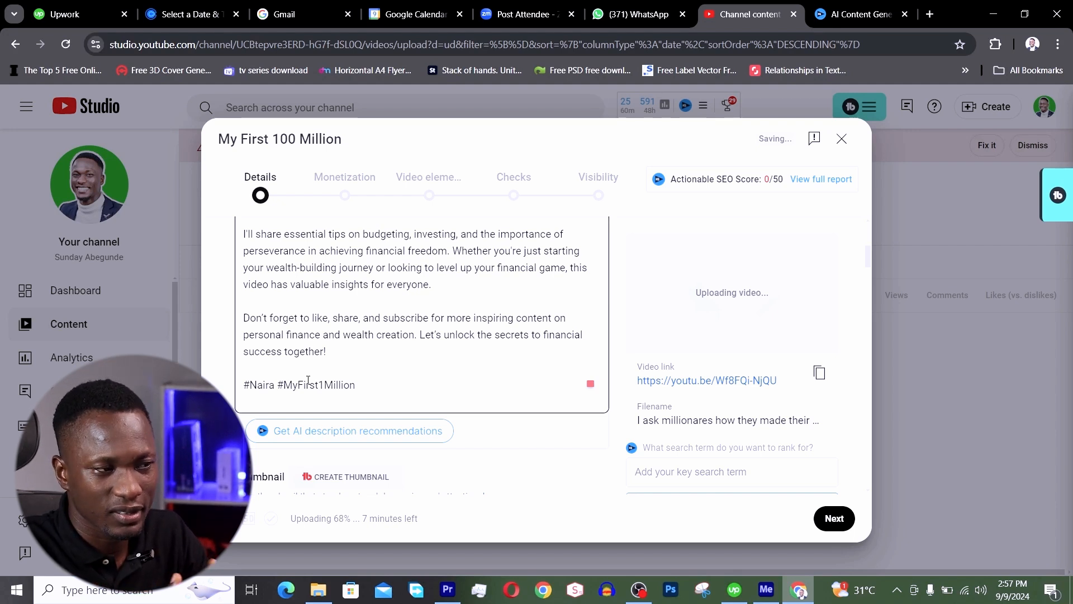
Request vidIQ's AI title recommendations for the video's title "My First 100 Million"
scroll(308, 381, "down", 5)
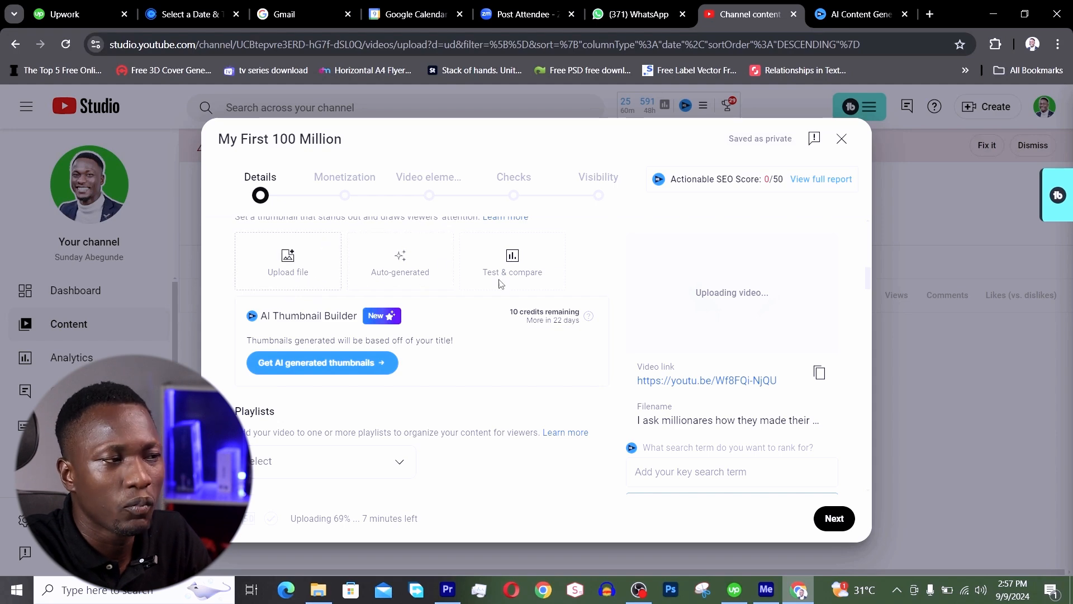
scroll(545, 282, "up", 1)
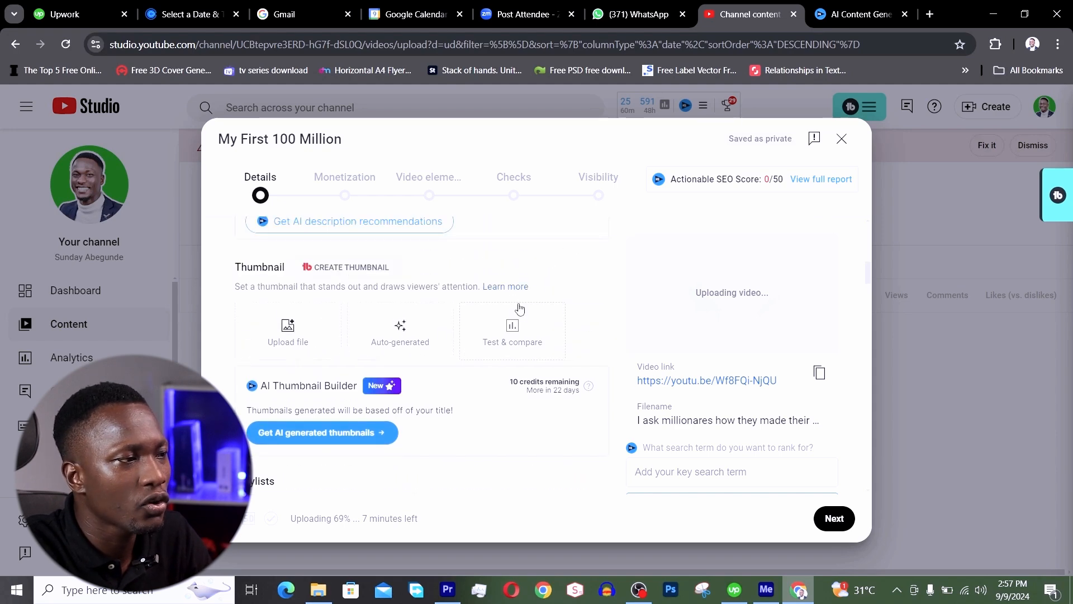
scroll(520, 307, "up", 5)
scroll(450, 311, "down", 3)
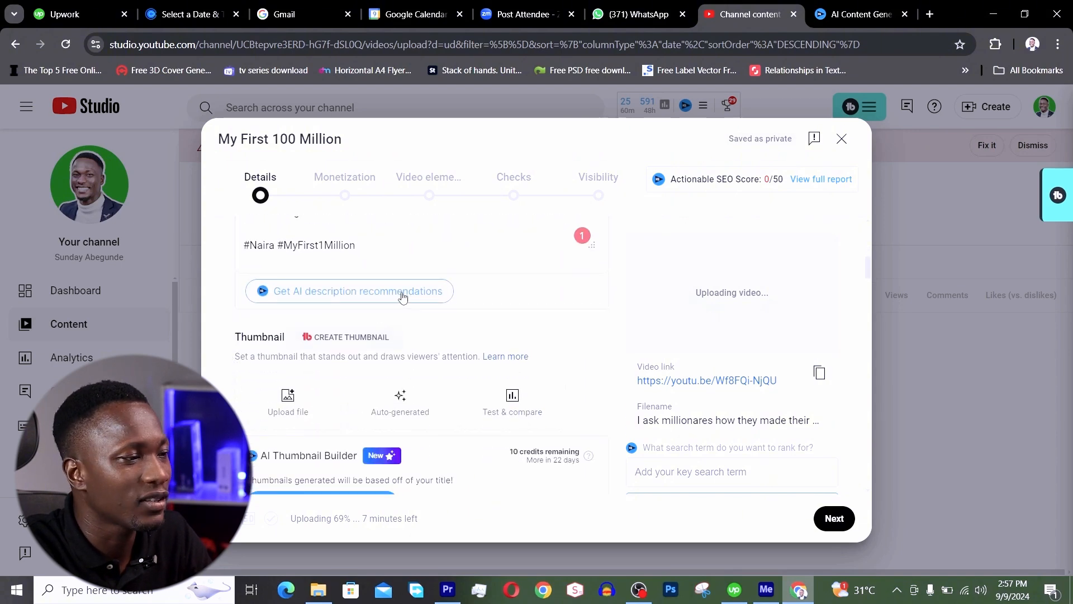
scroll(400, 292, "up", 5)
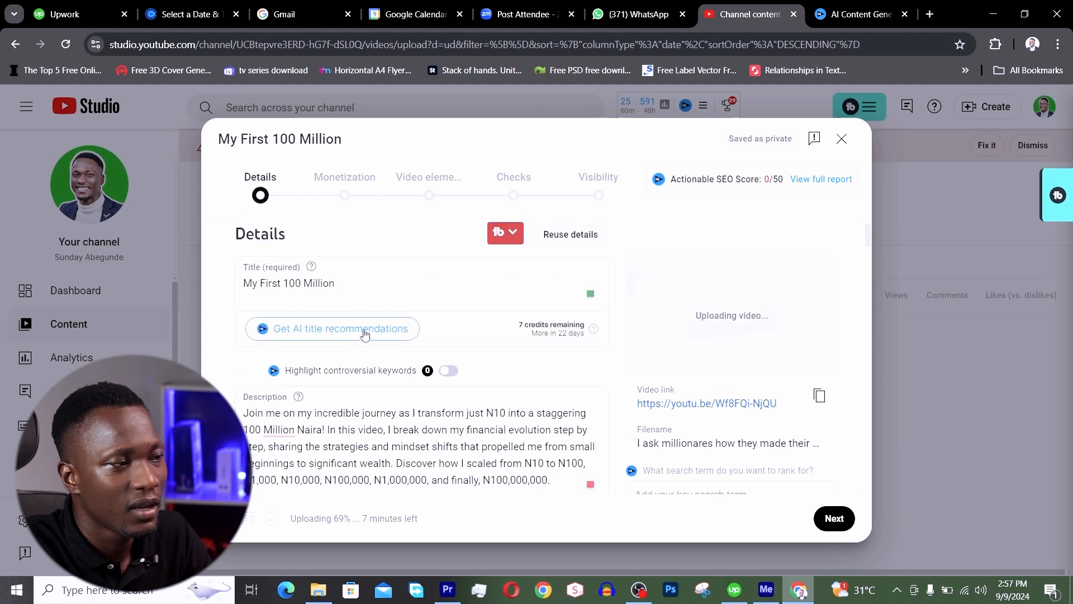
left_click(352, 282)
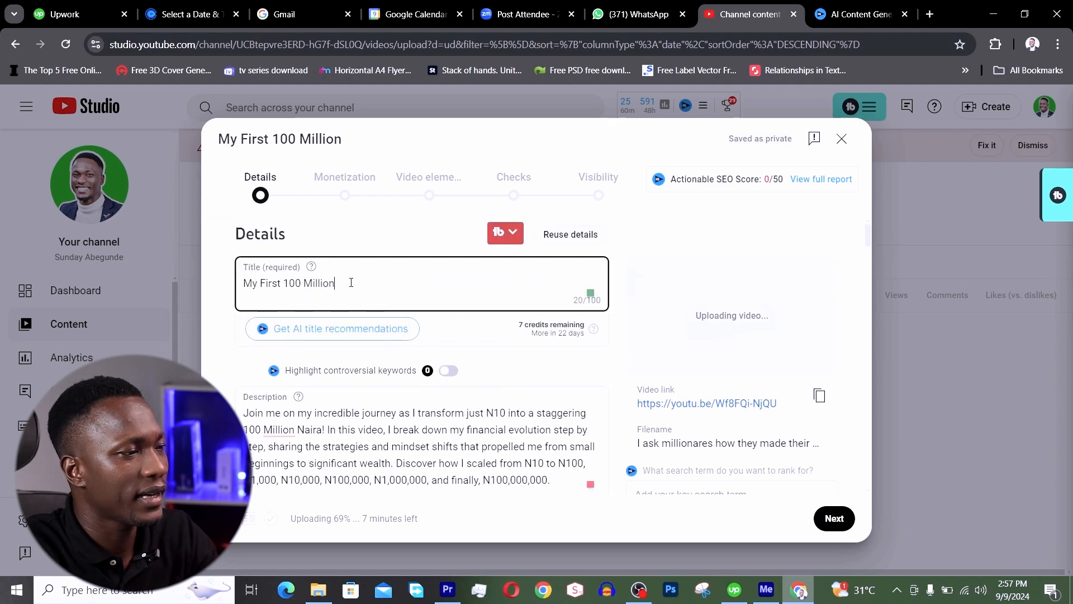
key("ctrl+a")
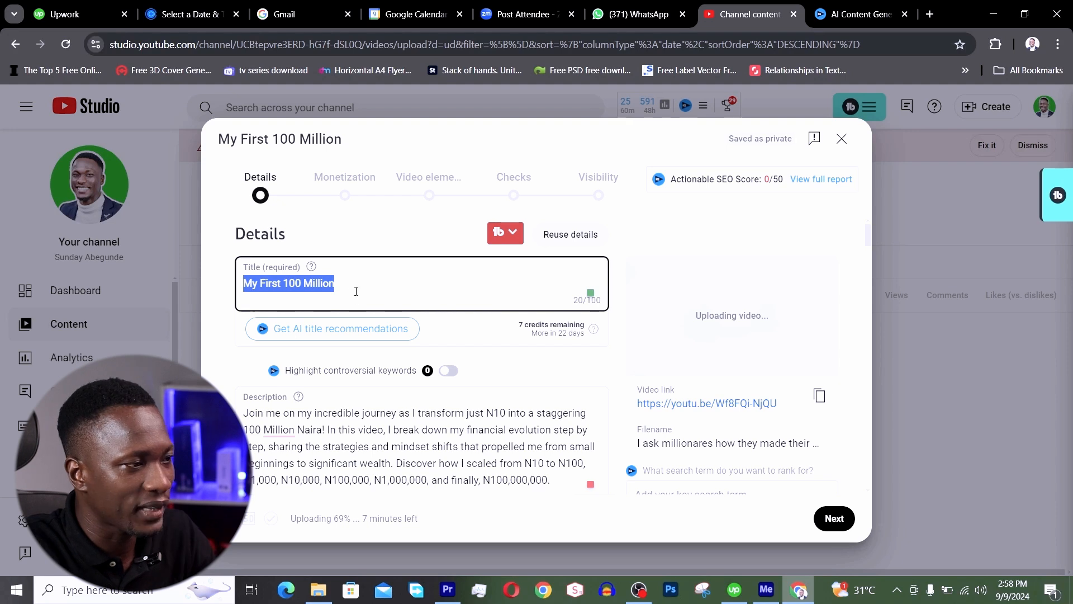
left_click(348, 334)
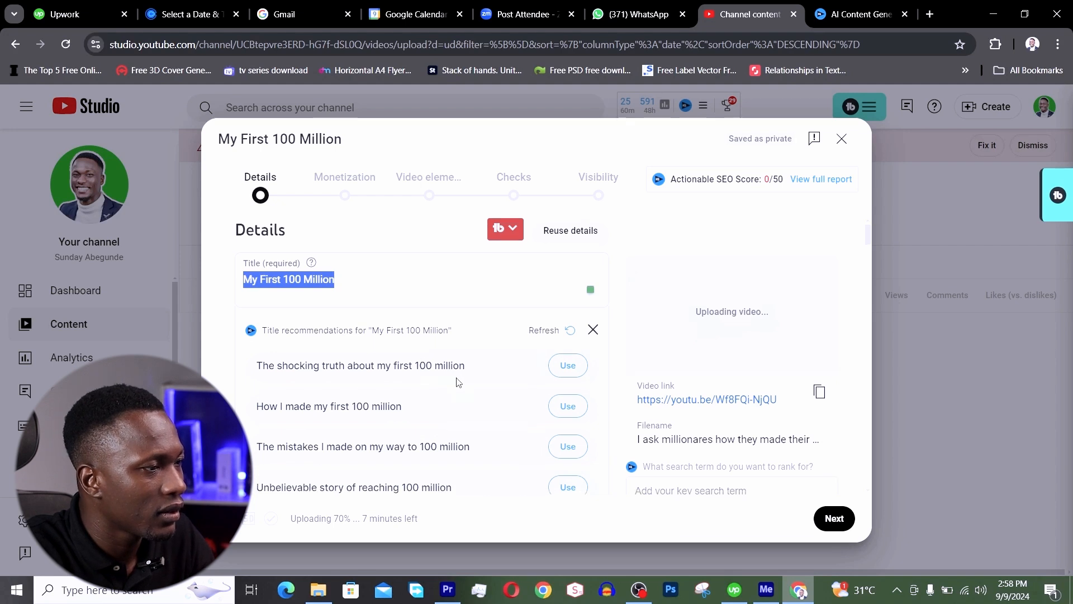
Review the title recommendations, apply "How I made my first 100 million" and add "naira" at its end
scroll(464, 372, "down", 1)
scroll(383, 328, "up", 1)
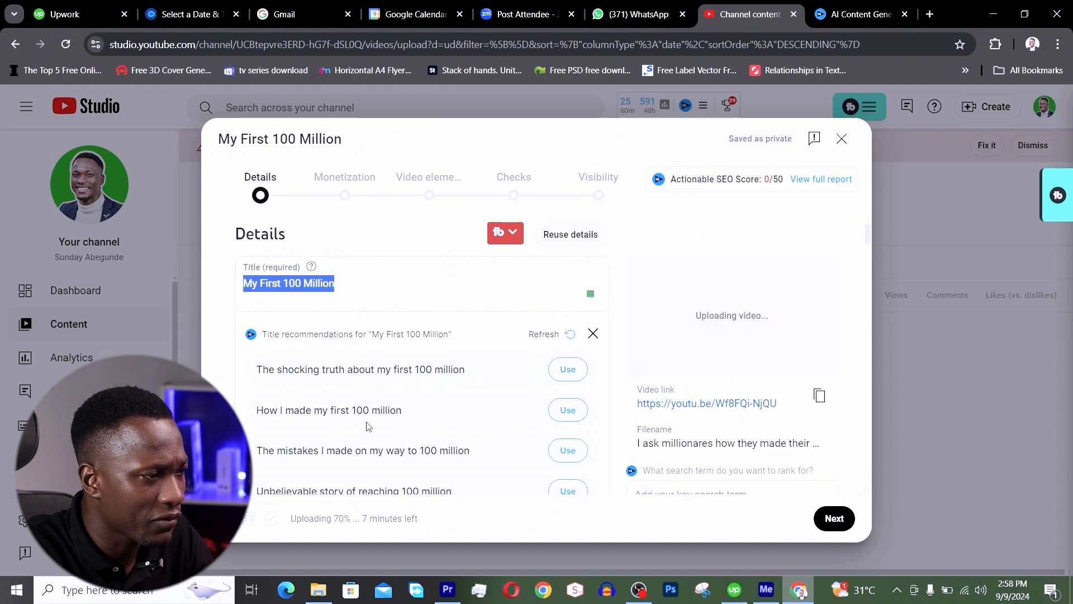
scroll(357, 408, "down", 1)
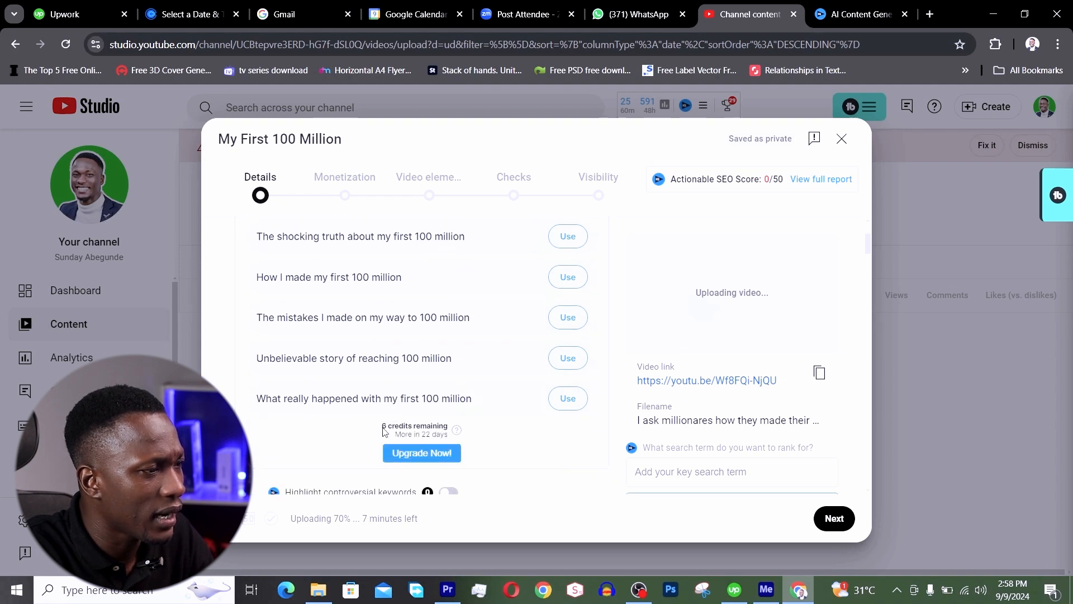
scroll(313, 410, "down", 1)
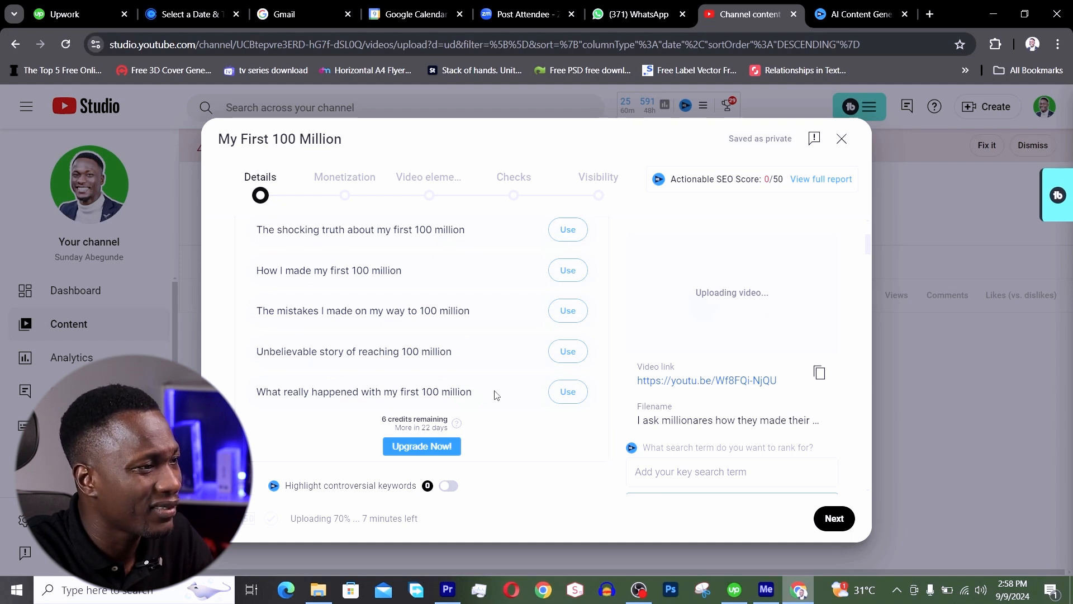
scroll(494, 395, "up", 1)
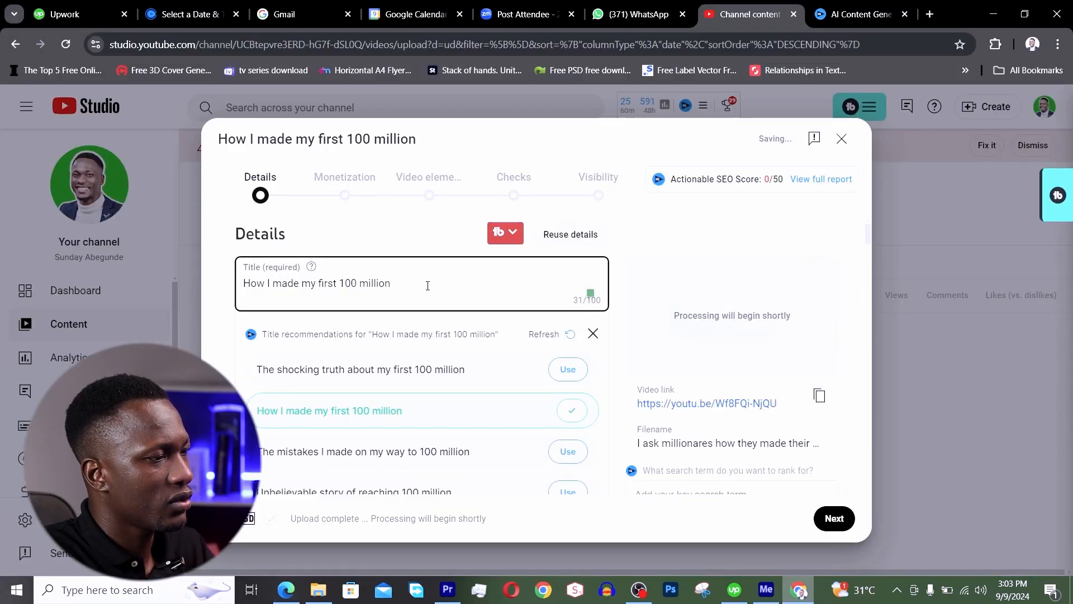
type("aira")
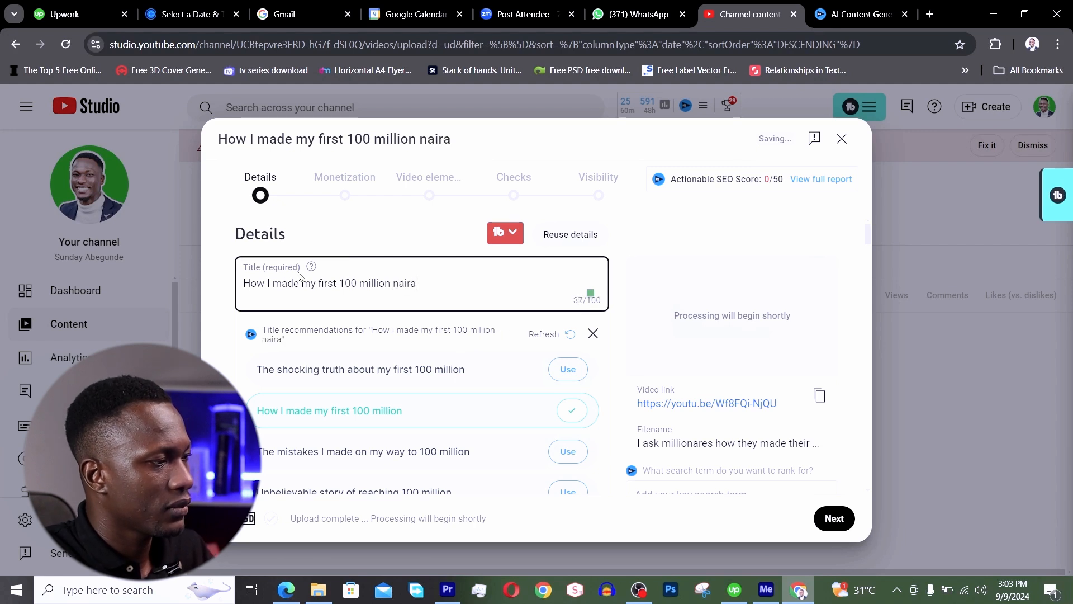
Extend the start of the title so that it reads "She asked how I made my first 100 million naira"
left_click(245, 284)
type("S")
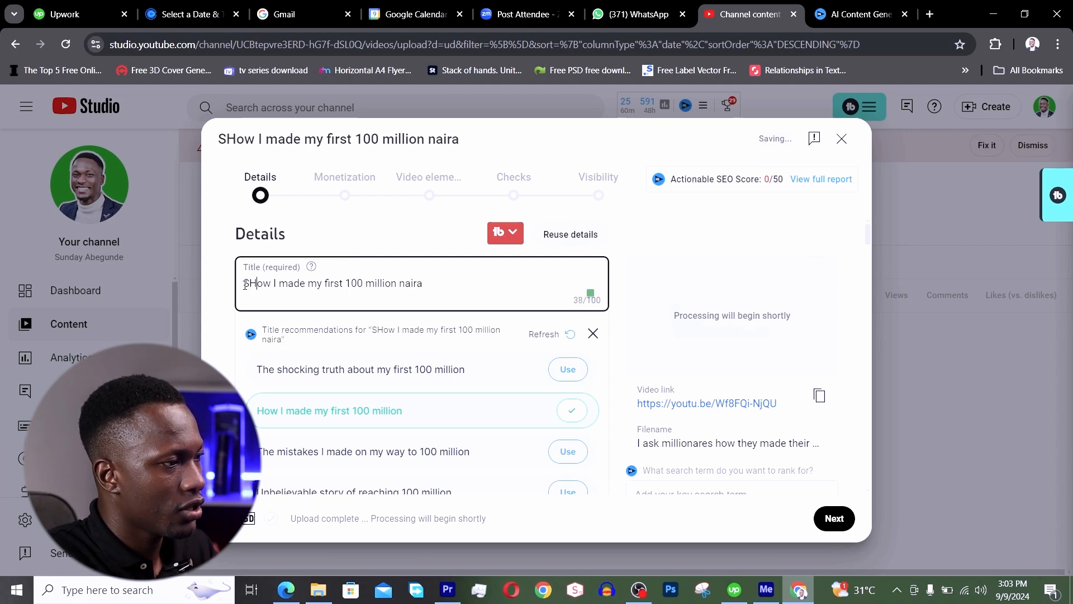
key("Right")
type("e")
type("ha")
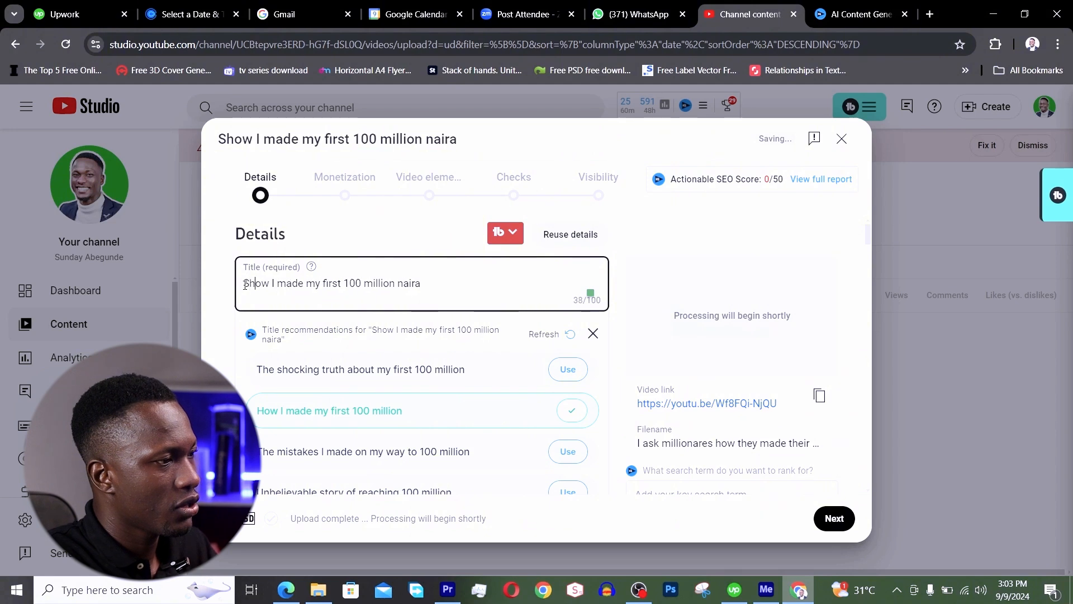
key("BackSpace")
type("e asked h")
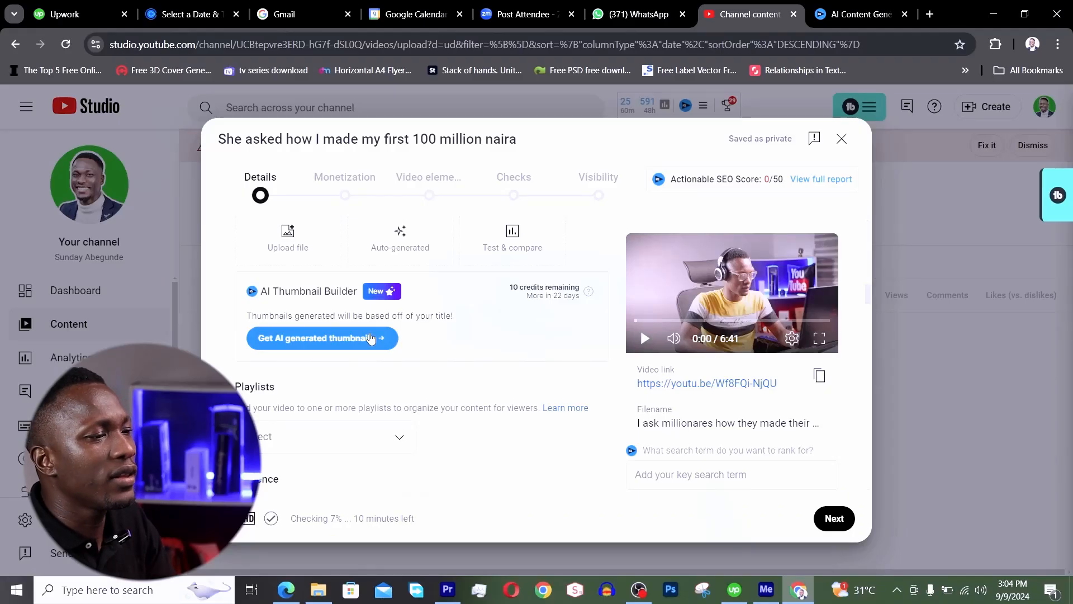
Add the video to the "Finance & Money Talks" playlist and mark it as not made for kids
scroll(376, 445, "up", 1)
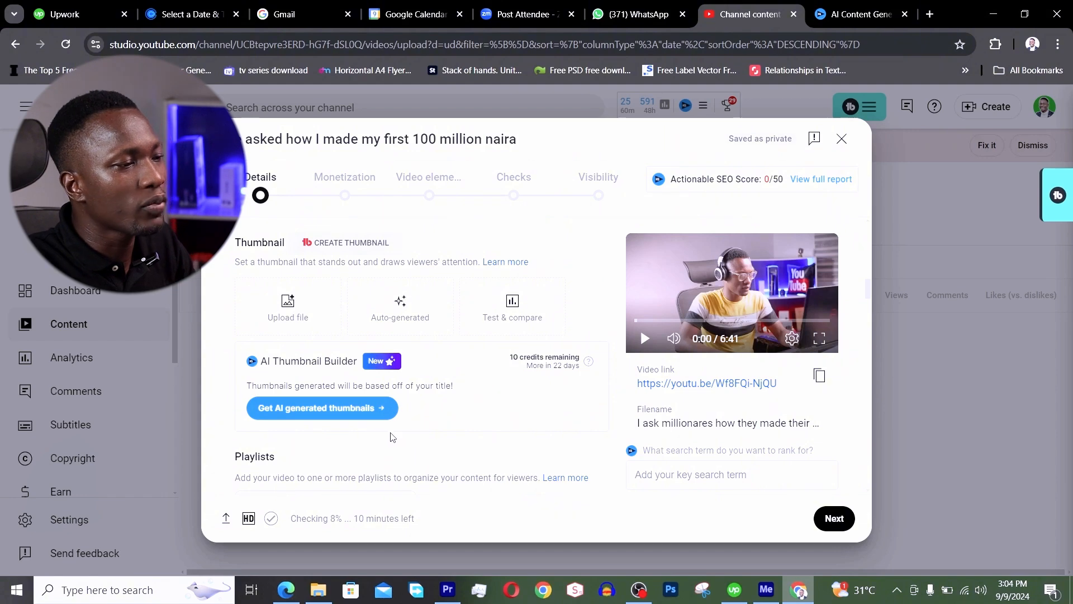
scroll(391, 437, "down", 2)
left_click(401, 370)
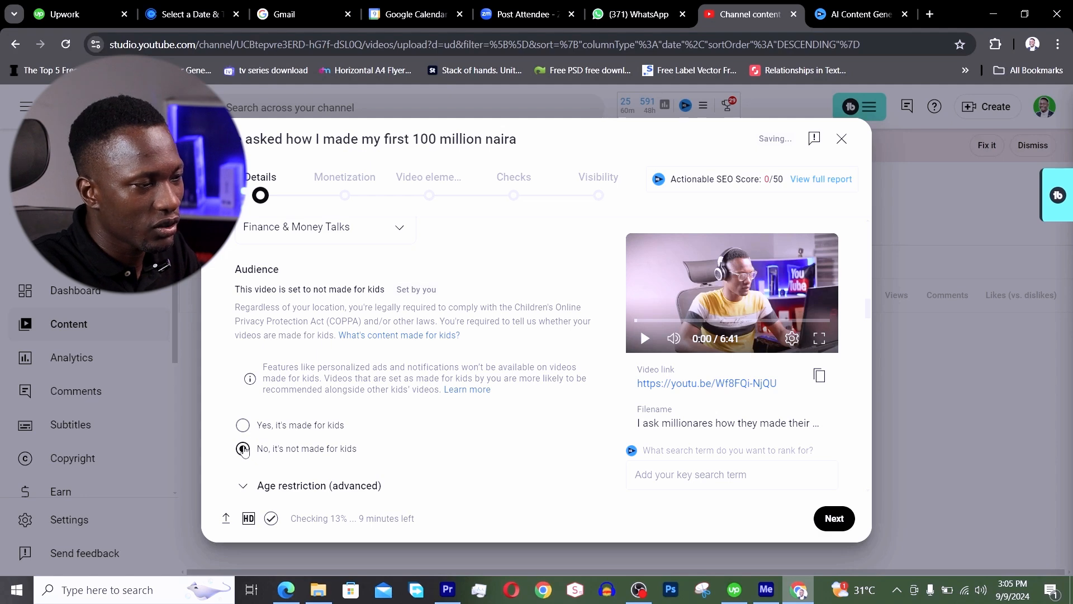
Answer No to the altered content question and turn off automatic chapters and key moments
scroll(244, 448, "down", 4)
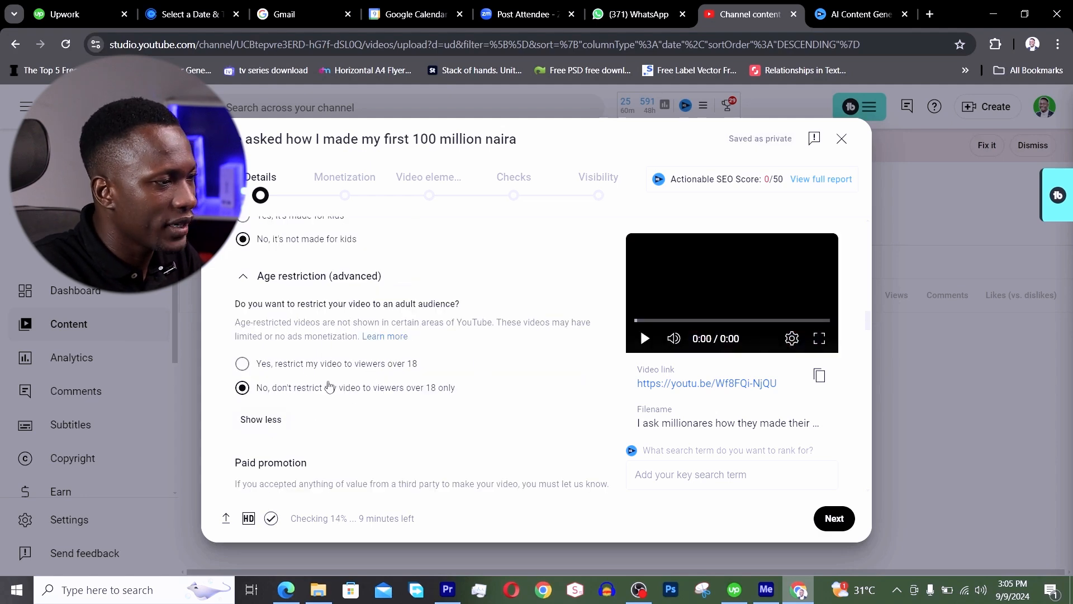
scroll(532, 408, "down", 6)
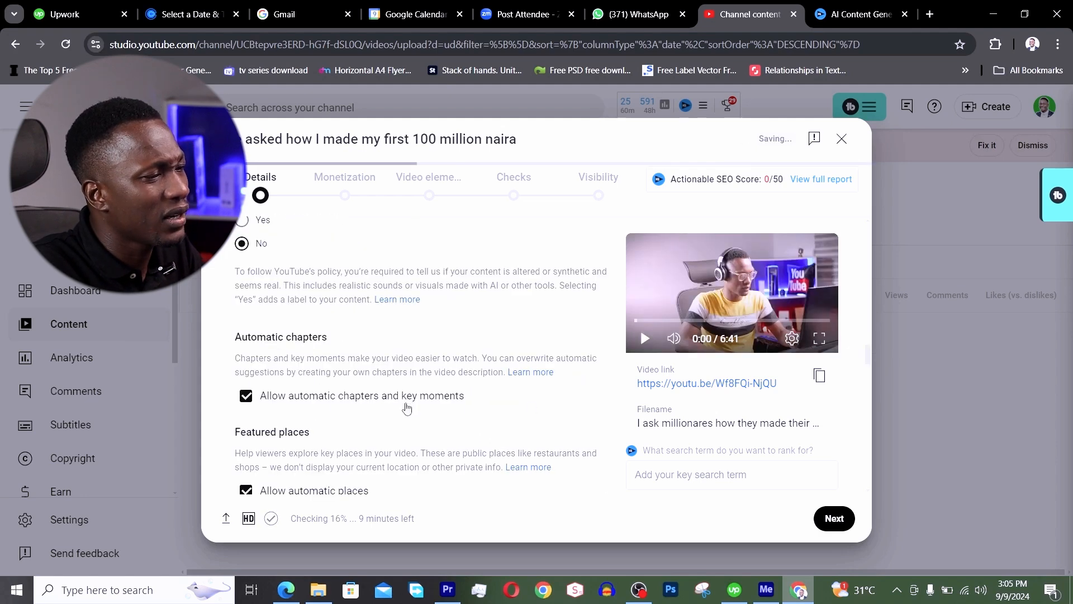
left_click(397, 397)
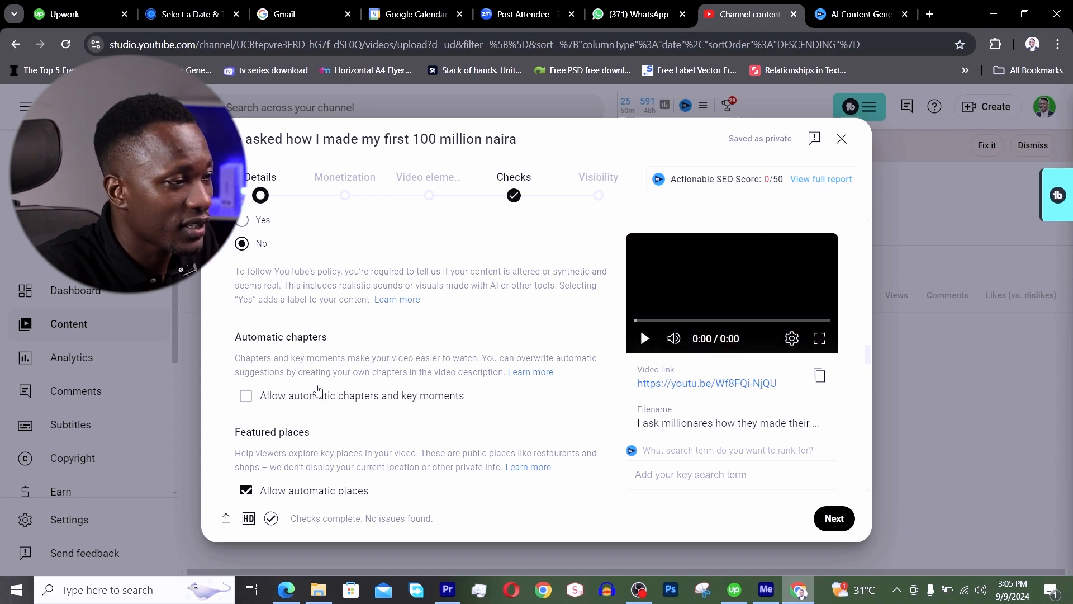
Copy the full set of generated tags from the vidIQ AI Generator into the tags of the YouTube Studio upload
scroll(317, 390, "down", 10)
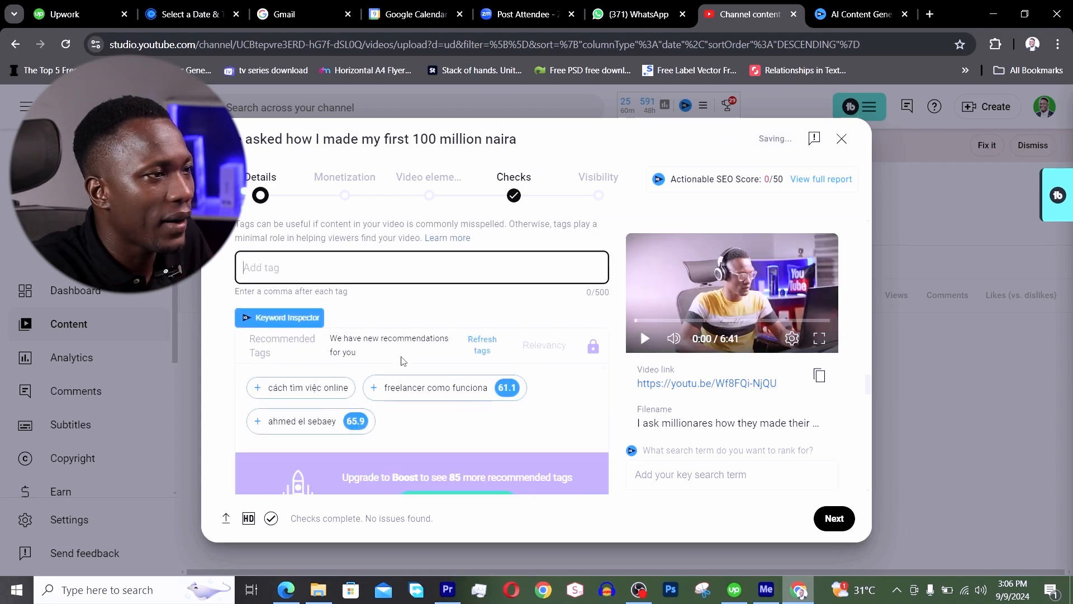
left_click(841, 8)
scroll(587, 278, "down", 5)
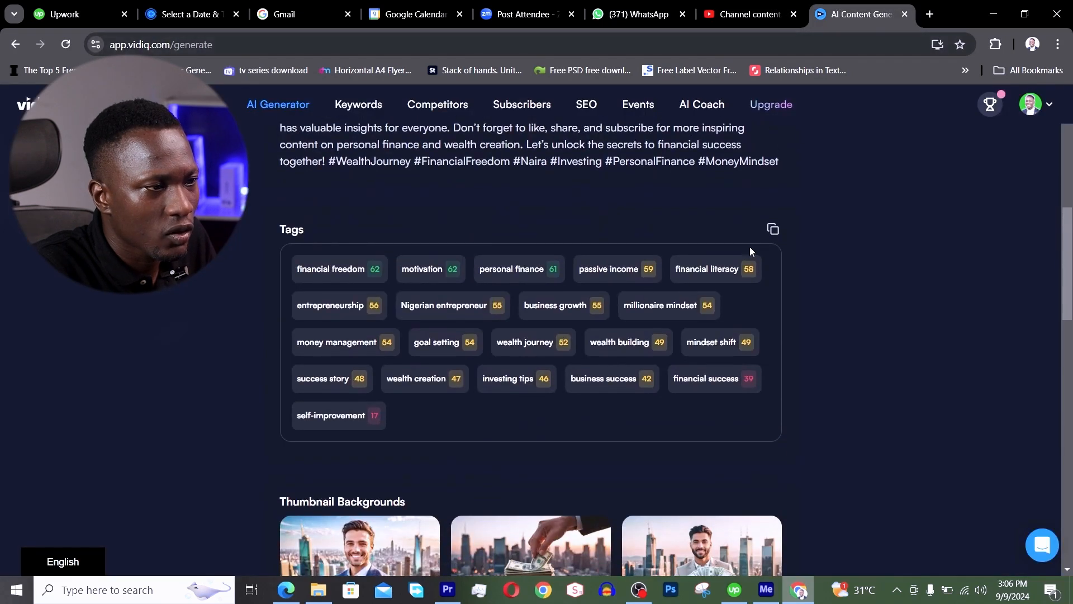
left_click(774, 231)
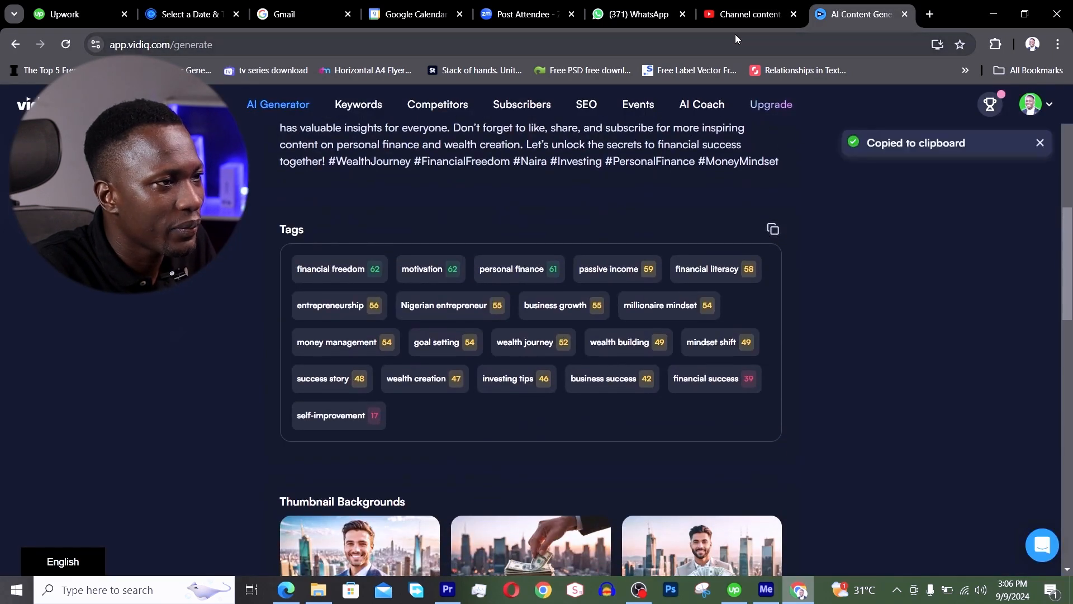
left_click(746, 14)
left_click(499, 361)
key("ctrl+v")
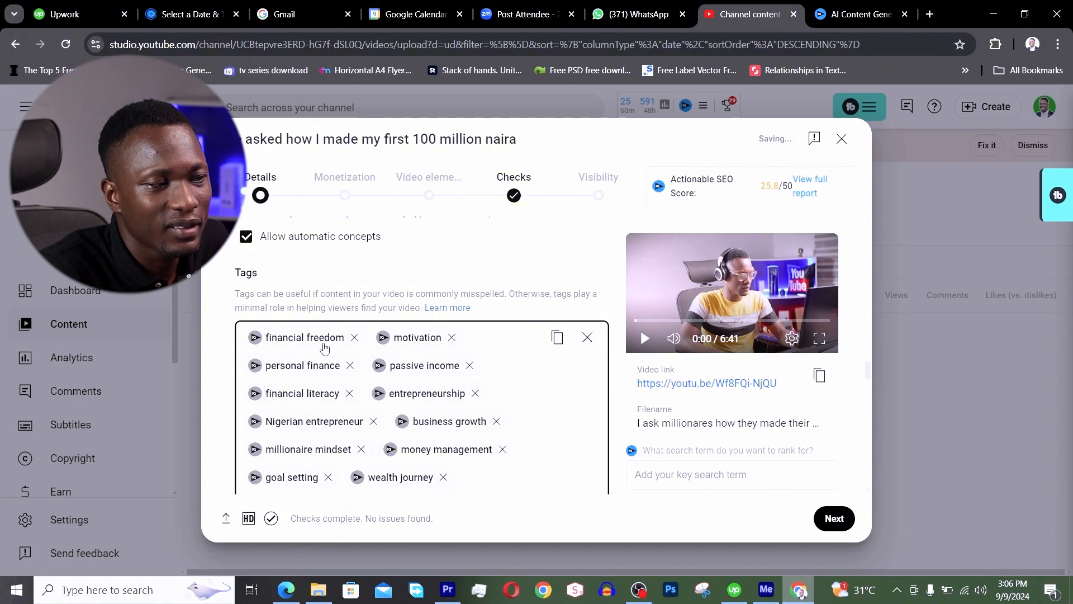
Remove the tags motivation, financial freedom, financial literacy, entrepreneurship, business growth, goal setting, wealth building, mindset shift and wealth creation
left_click(452, 339)
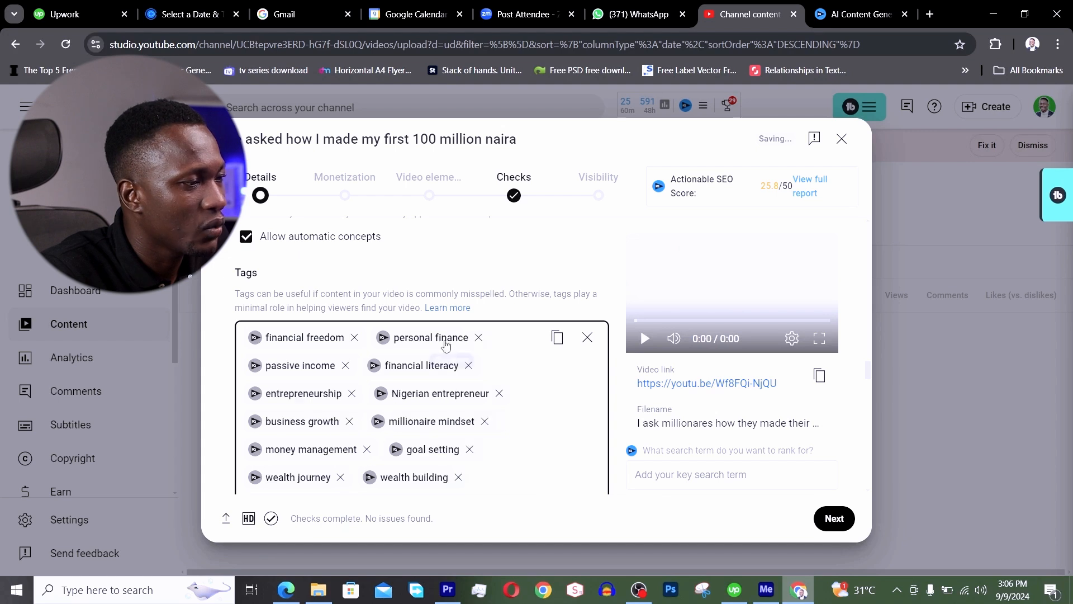
left_click(354, 338)
left_click(351, 366)
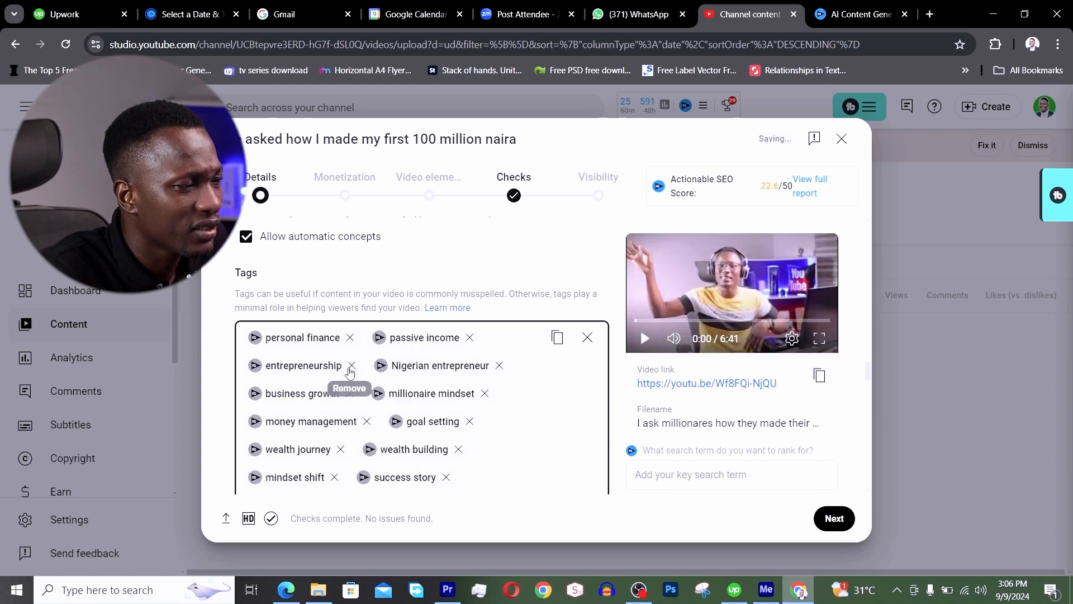
left_click(351, 368)
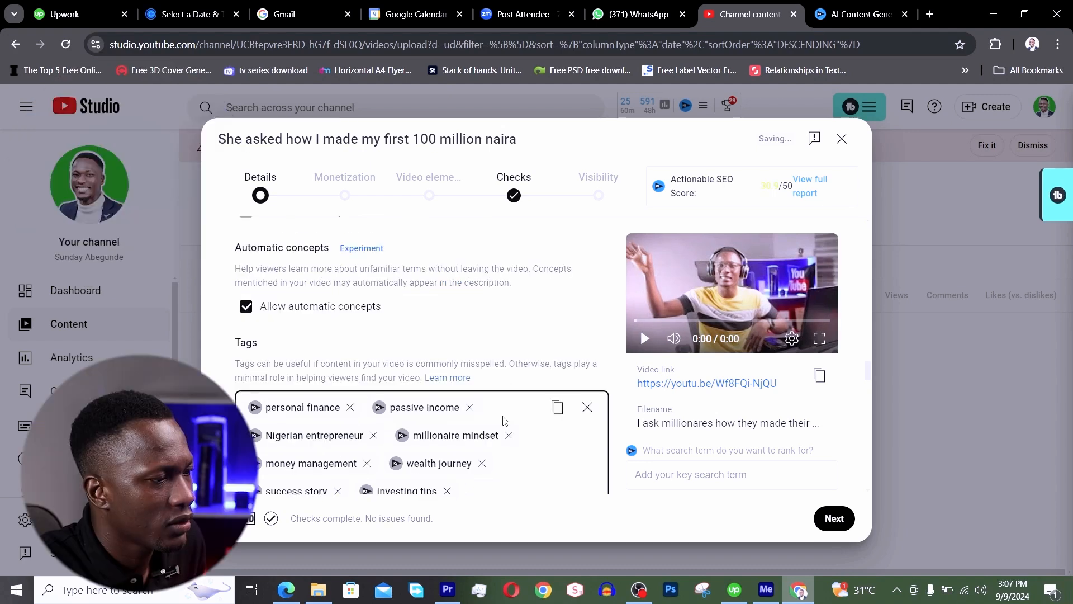
Turn the option to publish to the subscriptions feed and notify subscribers off and back on
scroll(398, 327, "down", 3)
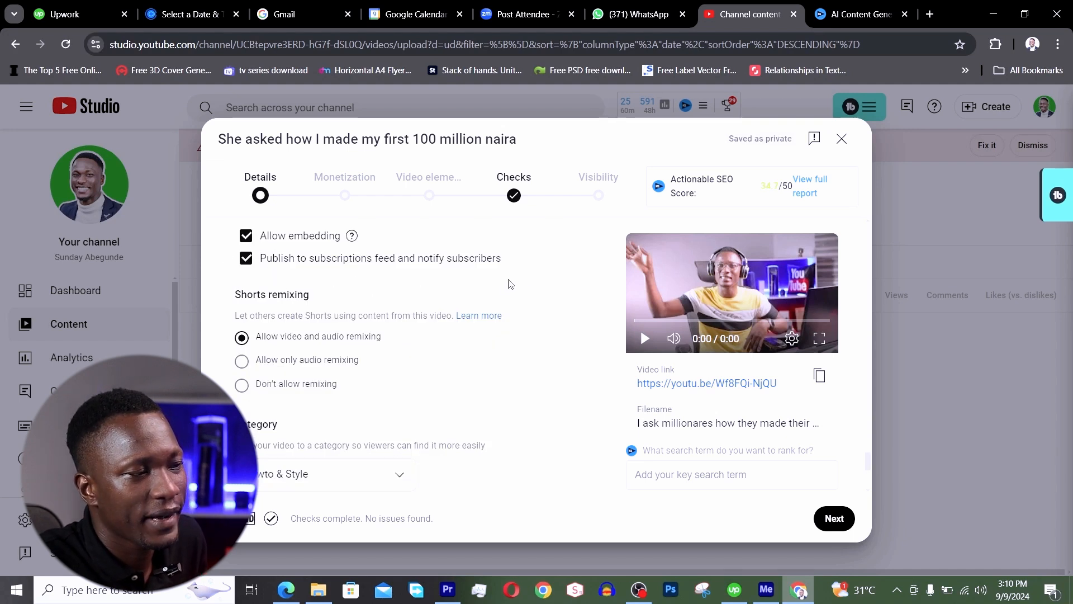
left_click(246, 260)
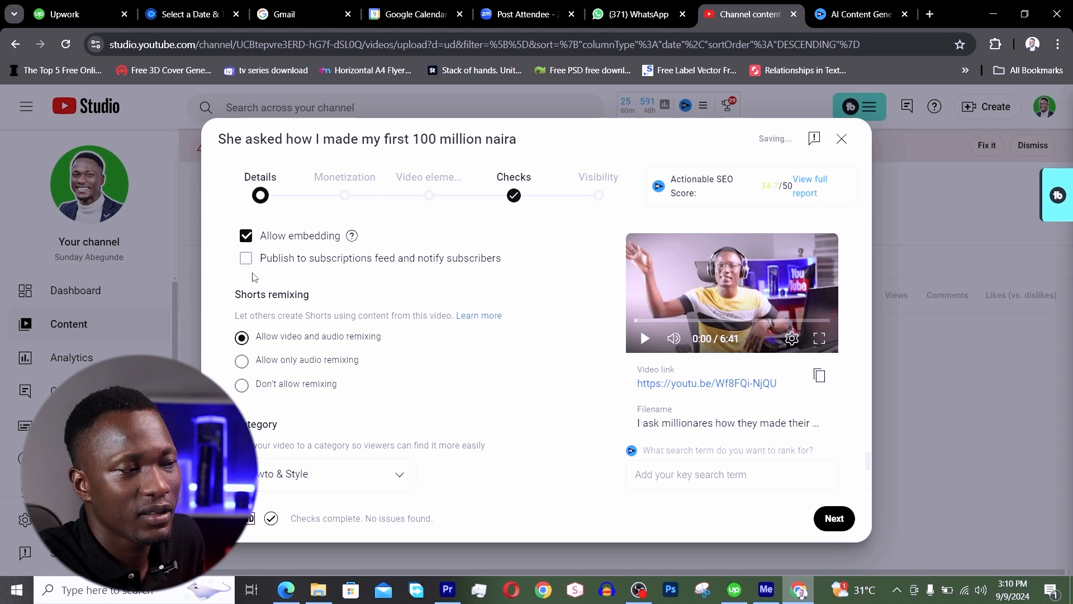
left_click(246, 261)
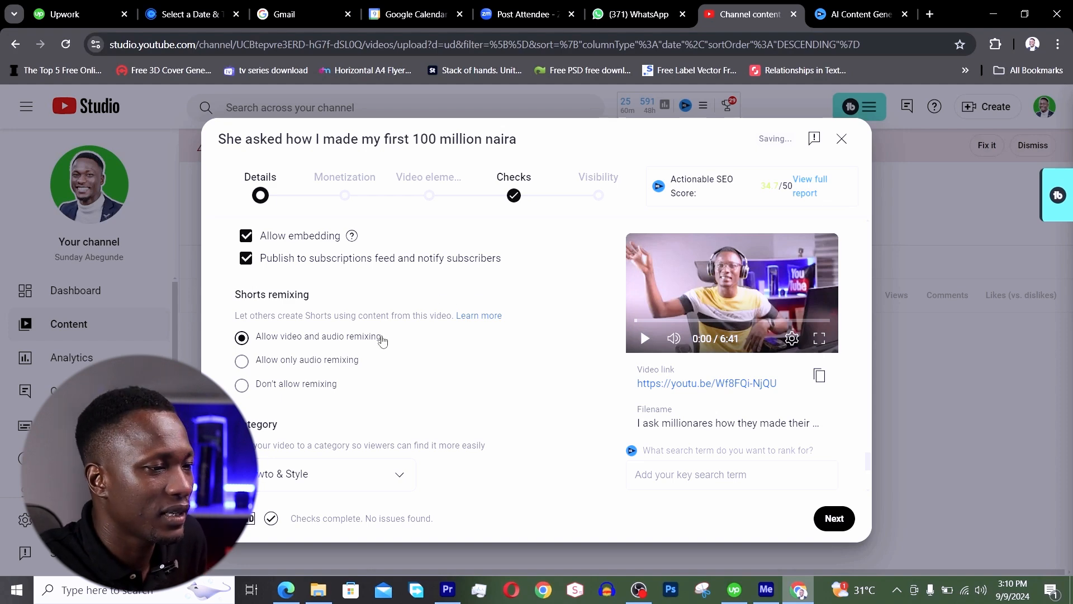
Set the video's category to People & Blogs
scroll(335, 285, "down", 3)
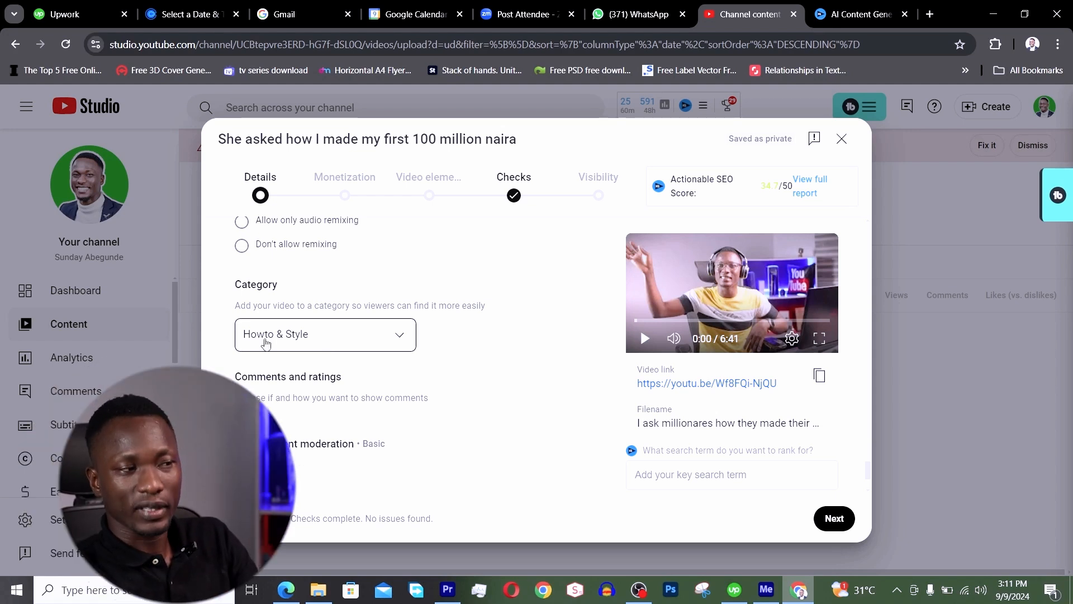
left_click(334, 341)
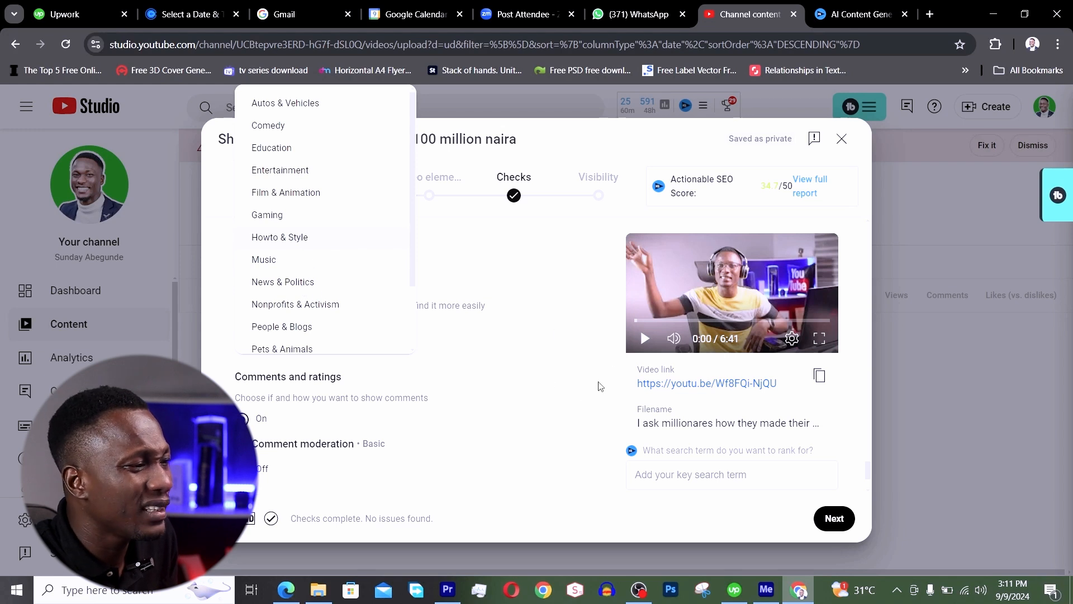
scroll(330, 247, "down", 2)
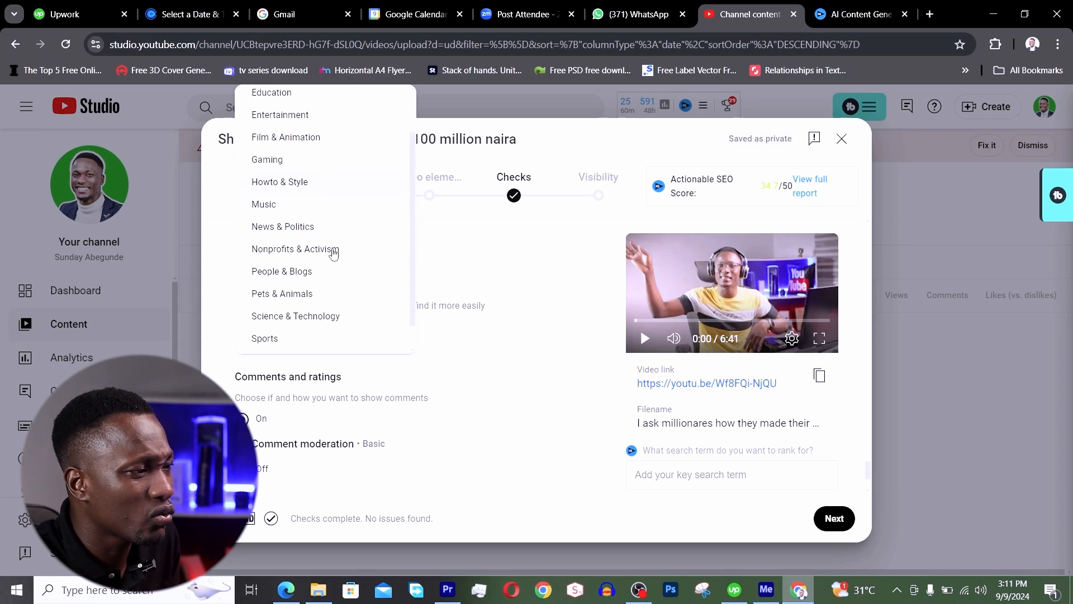
left_click(282, 257)
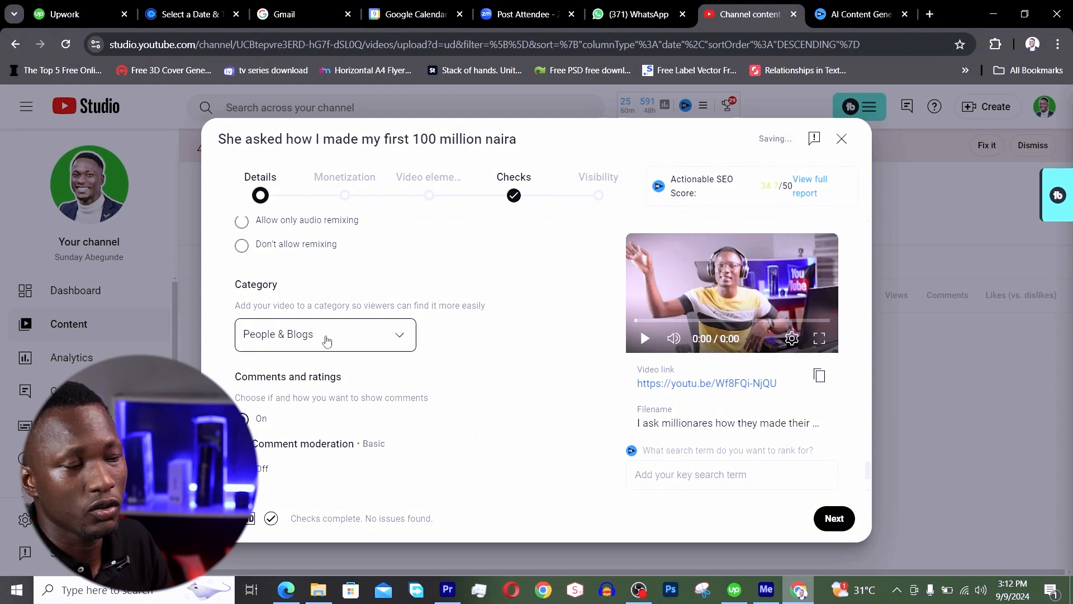
Review the comment and rating settings, go to the monetization stage and turn ads on for the video
scroll(552, 363, "down", 2)
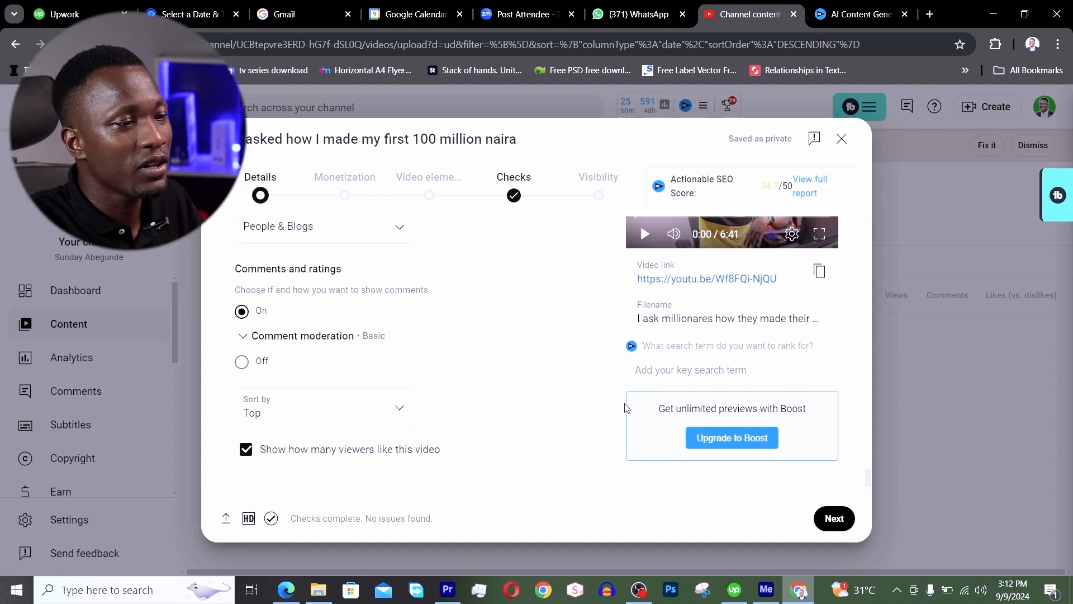
left_click(341, 208)
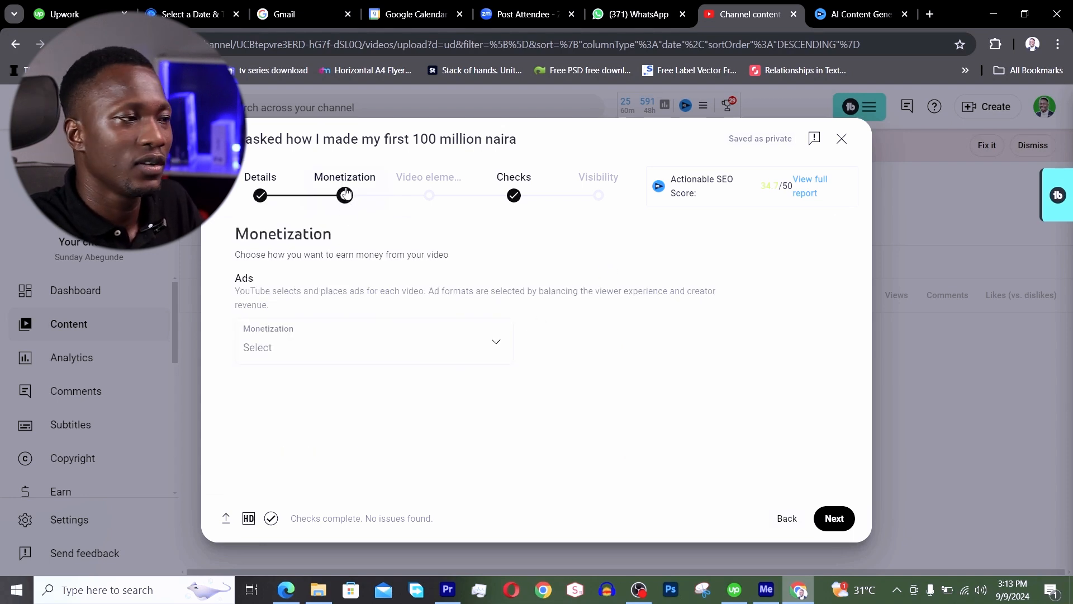
left_click(462, 352)
left_click(259, 339)
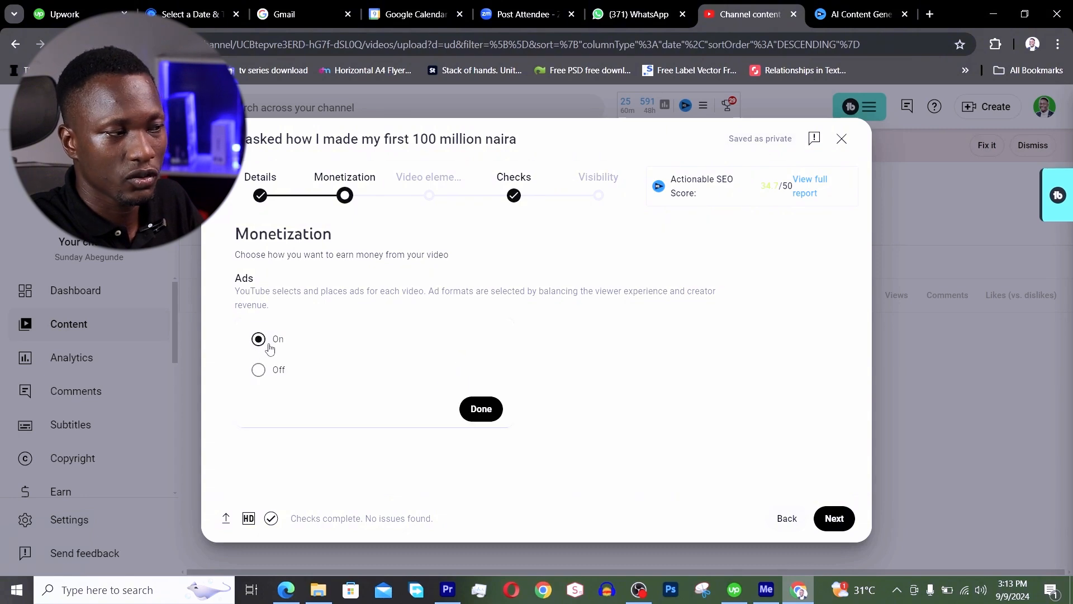
left_click(481, 409)
Go to the ad suitability stage, declare that none of the listed sensitive content applies and submit the rating
left_click(437, 192)
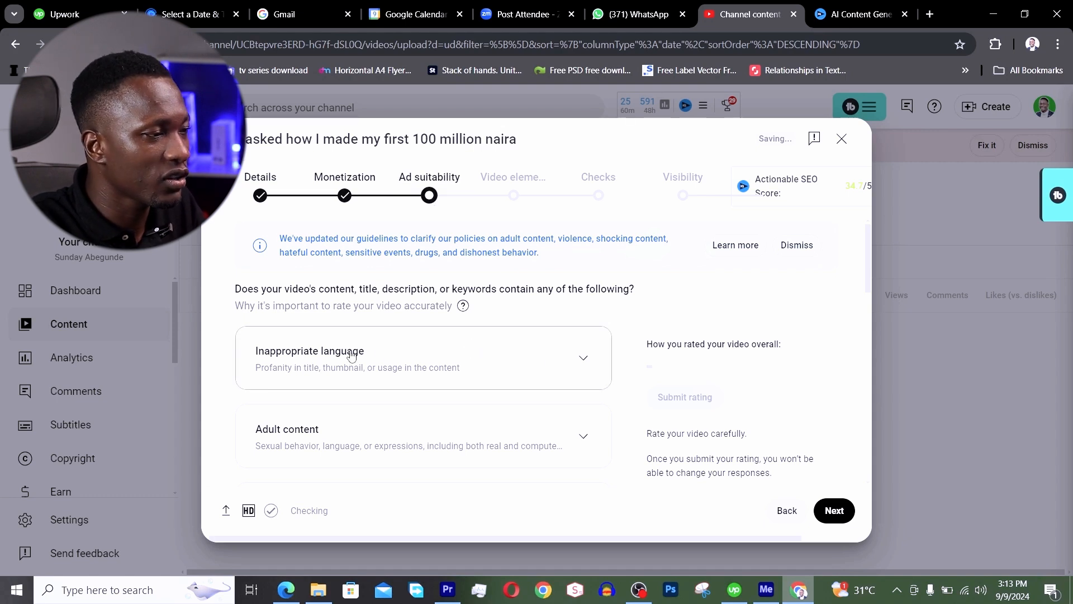
scroll(408, 357, "down", 1)
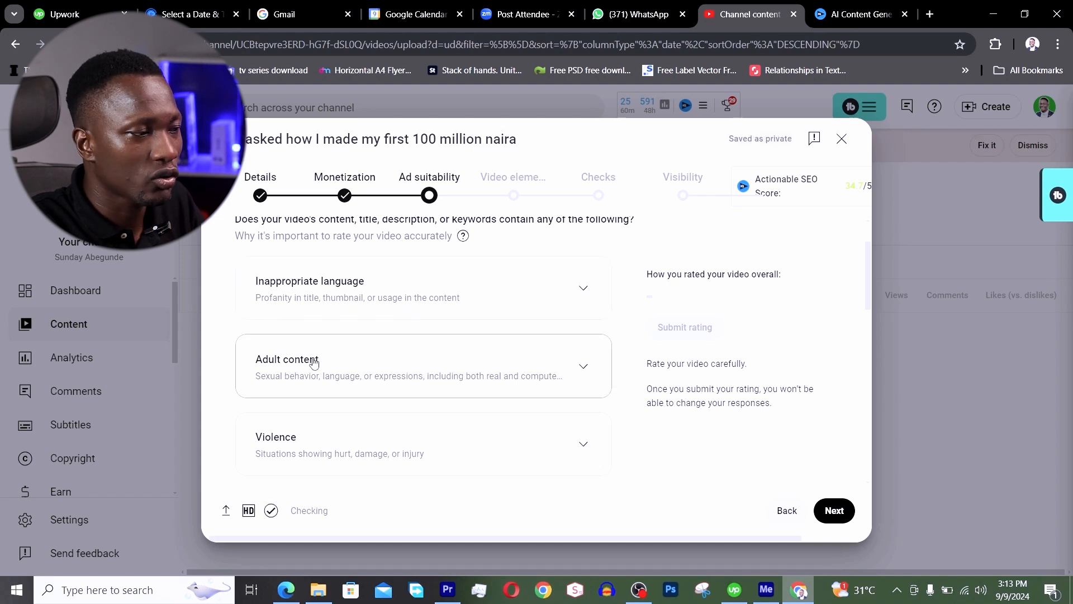
scroll(311, 365, "down", 2)
scroll(458, 336, "down", 2)
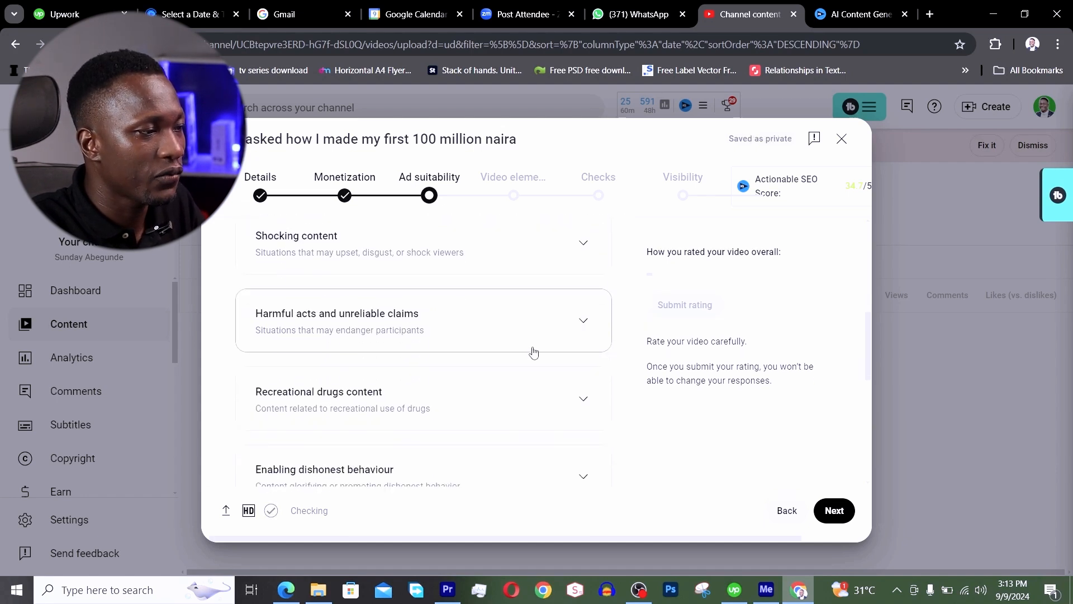
scroll(411, 400, "down", 2)
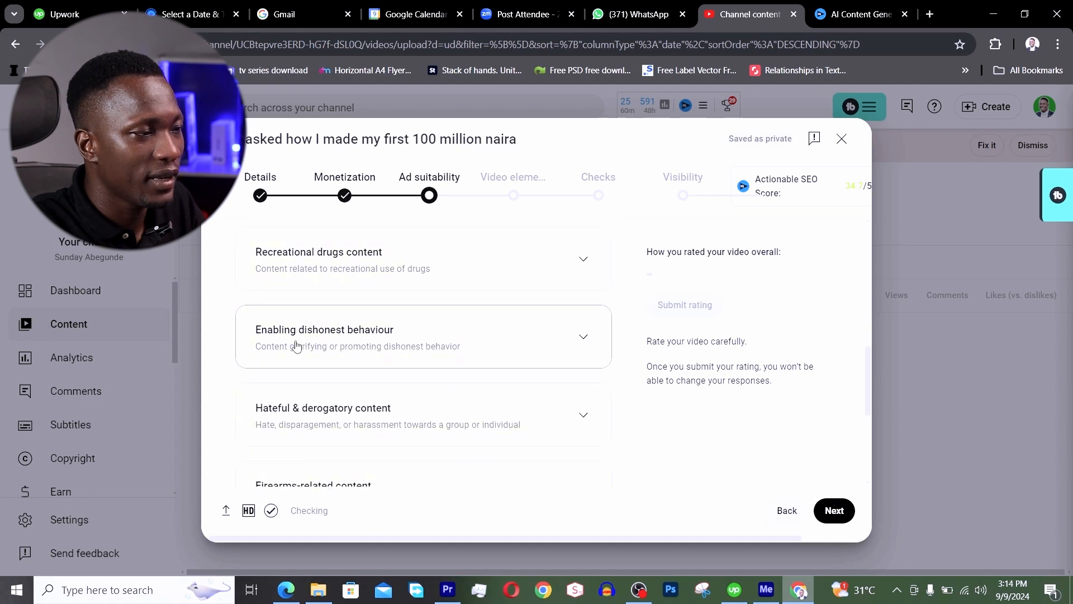
scroll(326, 380, "down", 2)
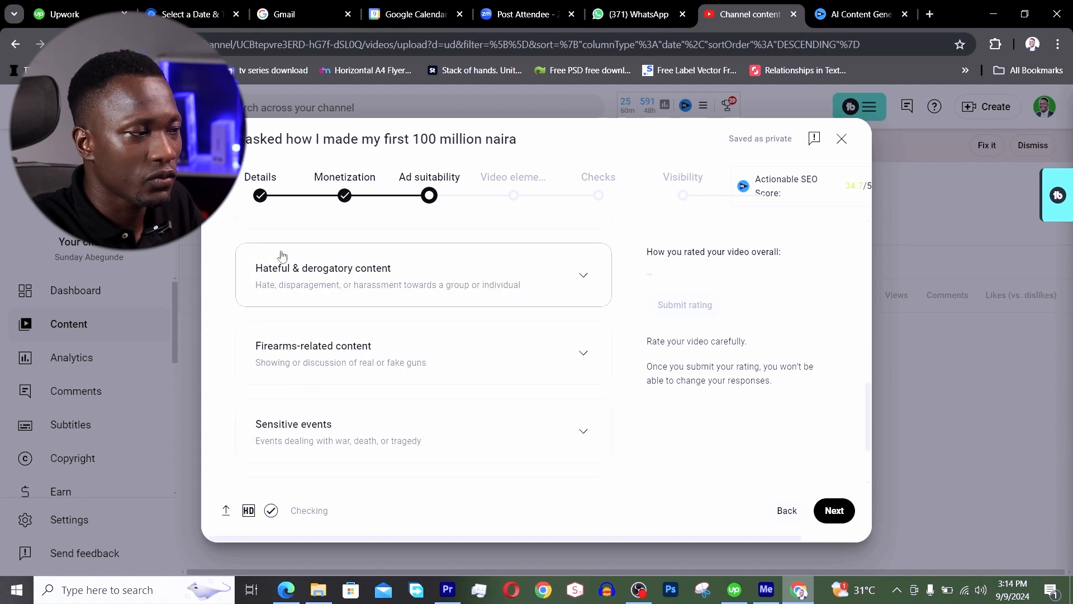
scroll(428, 370, "down", 2)
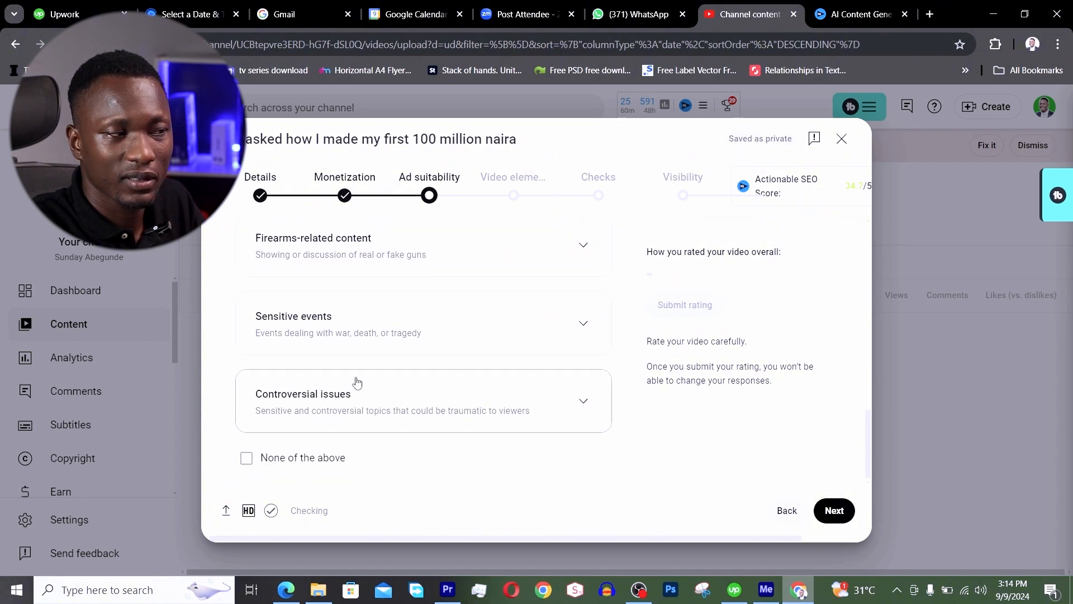
left_click(246, 457)
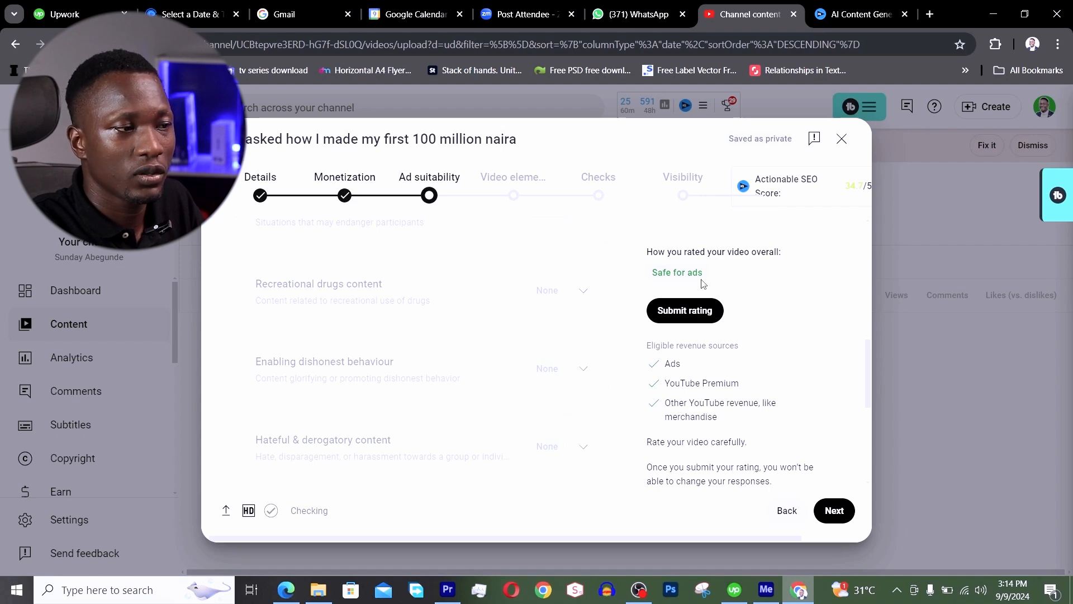
left_click(685, 312)
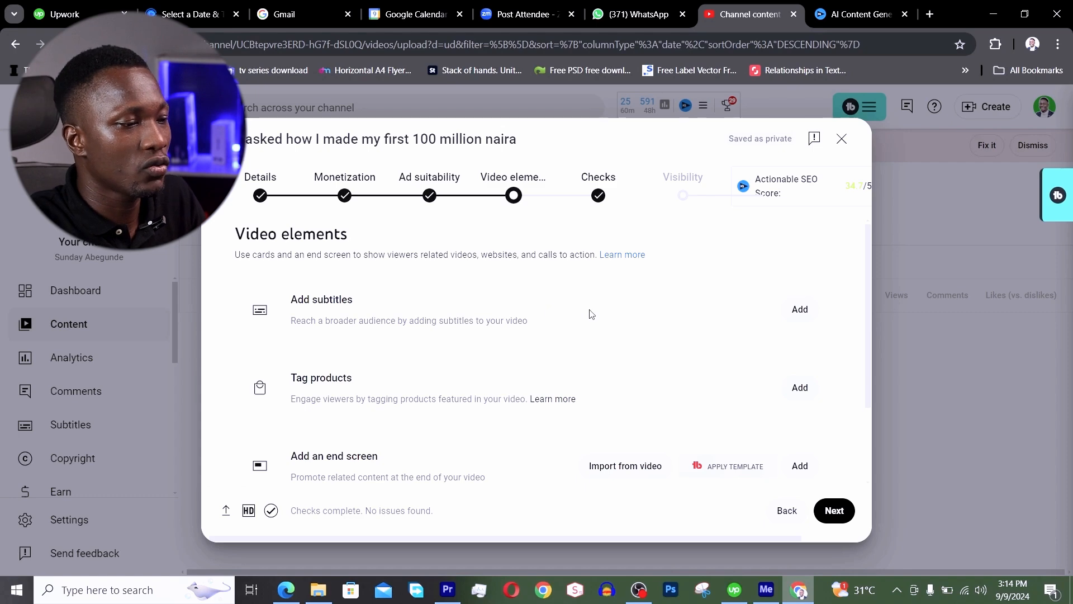
Switch to Premiere Pro, enlarge the FireCut panel and start its Add captions feature for the video
left_click(447, 597)
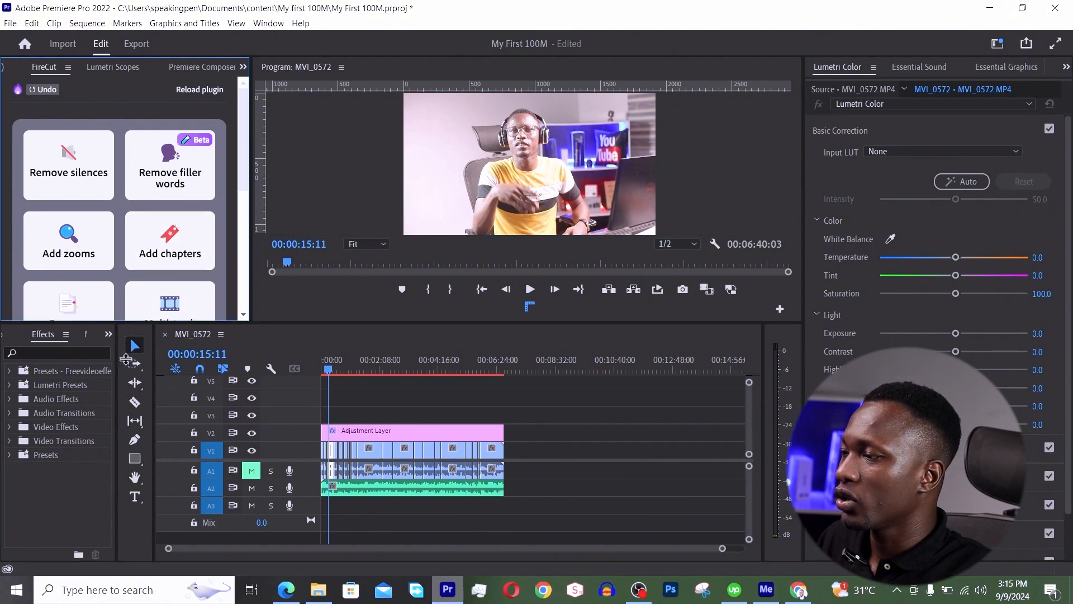
left_click_drag(130, 322, 137, 444)
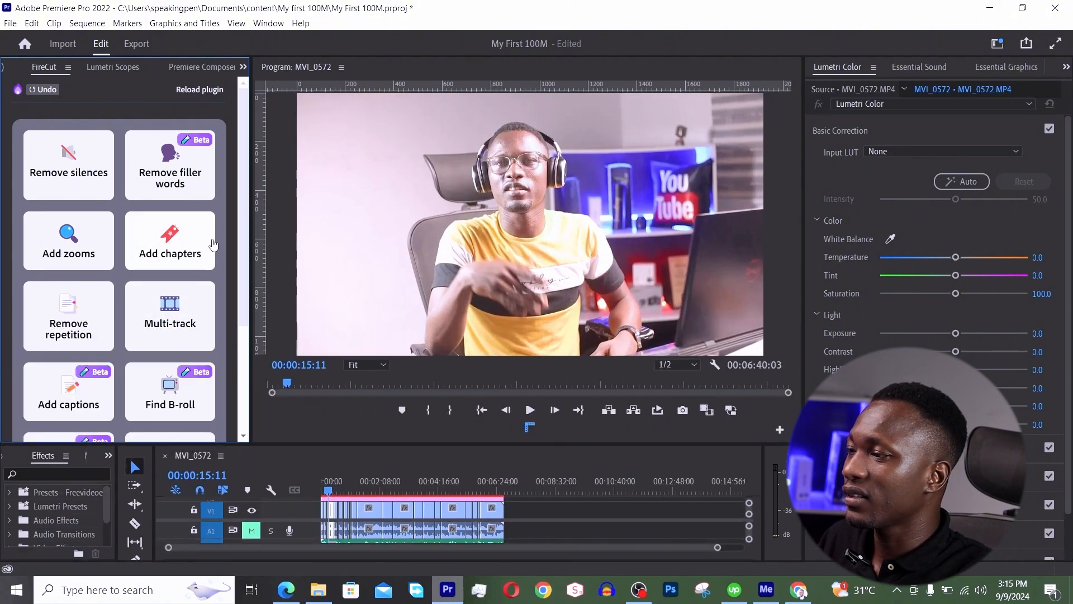
left_click_drag(239, 224, 249, 352)
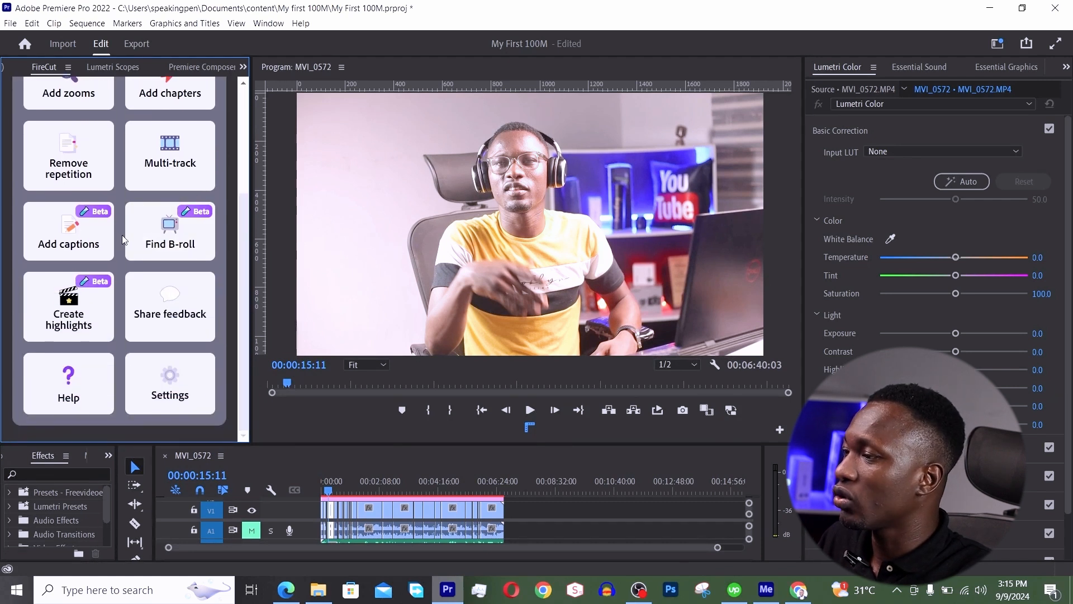
left_click(78, 233)
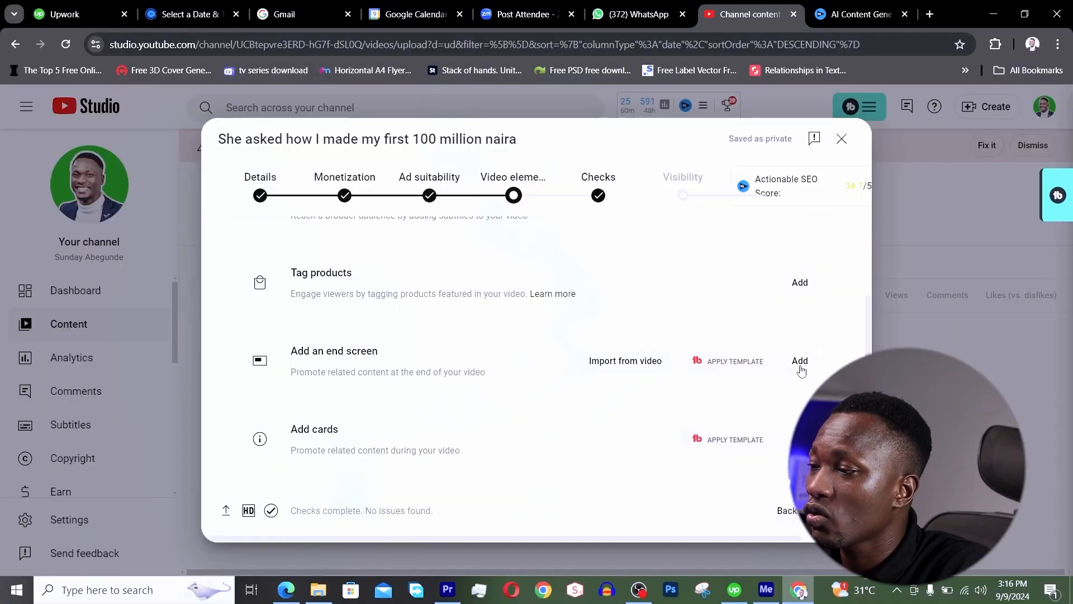
Add an end screen with the layout imported from the latest video and browse the channel's videos for a specific one
left_click(800, 361)
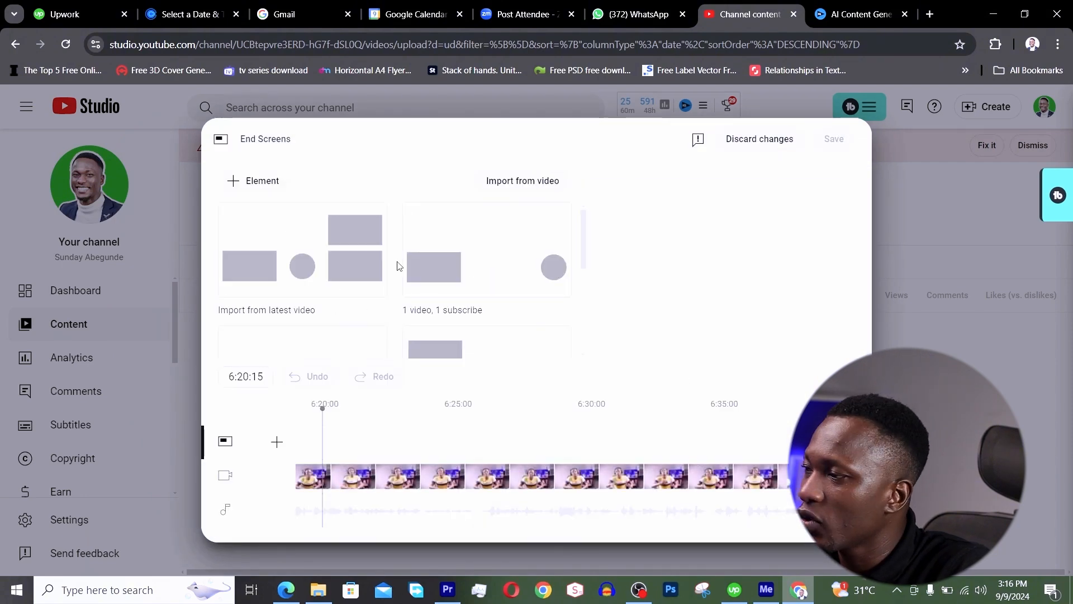
mouse_move(233, 246)
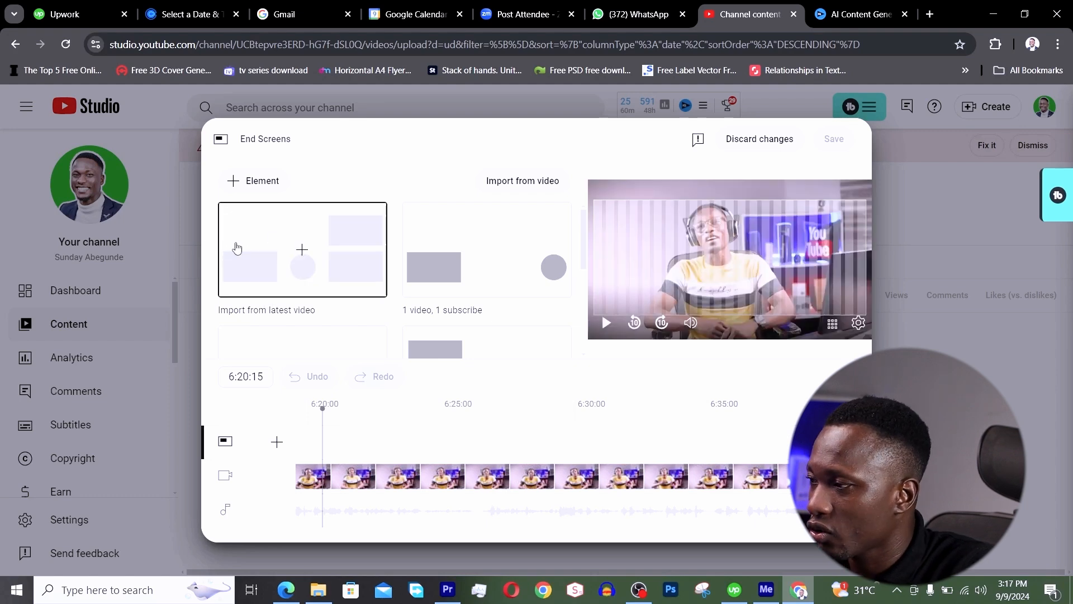
left_click(238, 245)
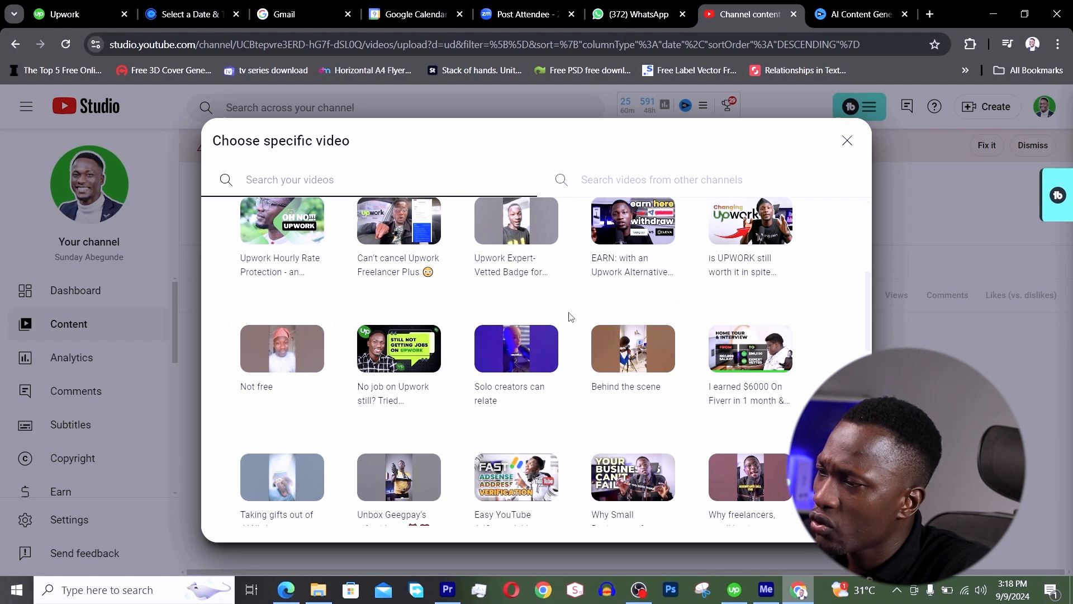
scroll(576, 317, "down", 2)
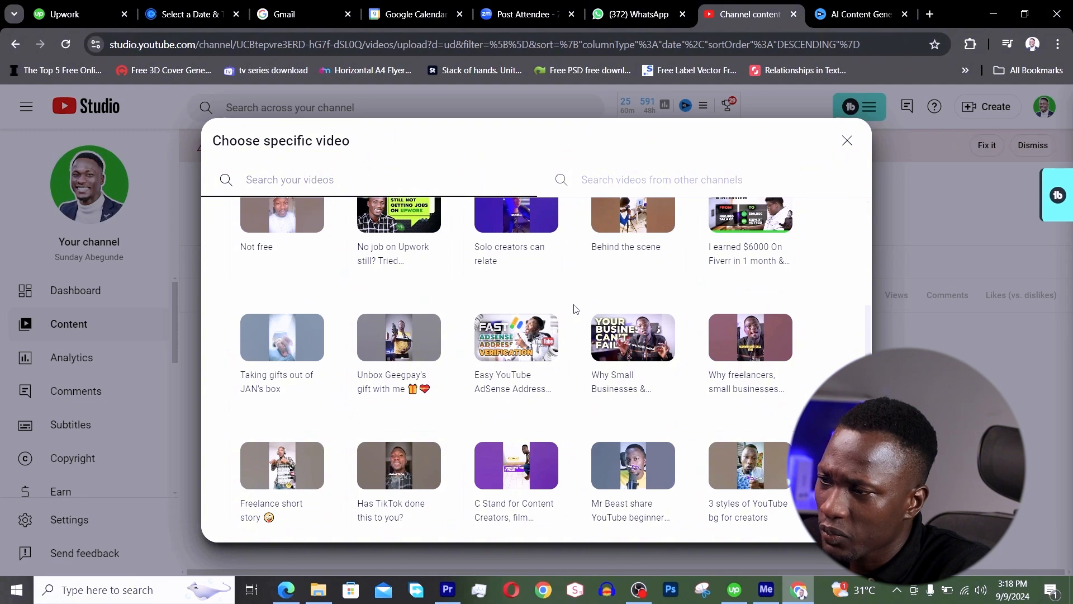
scroll(576, 310, "up", 2)
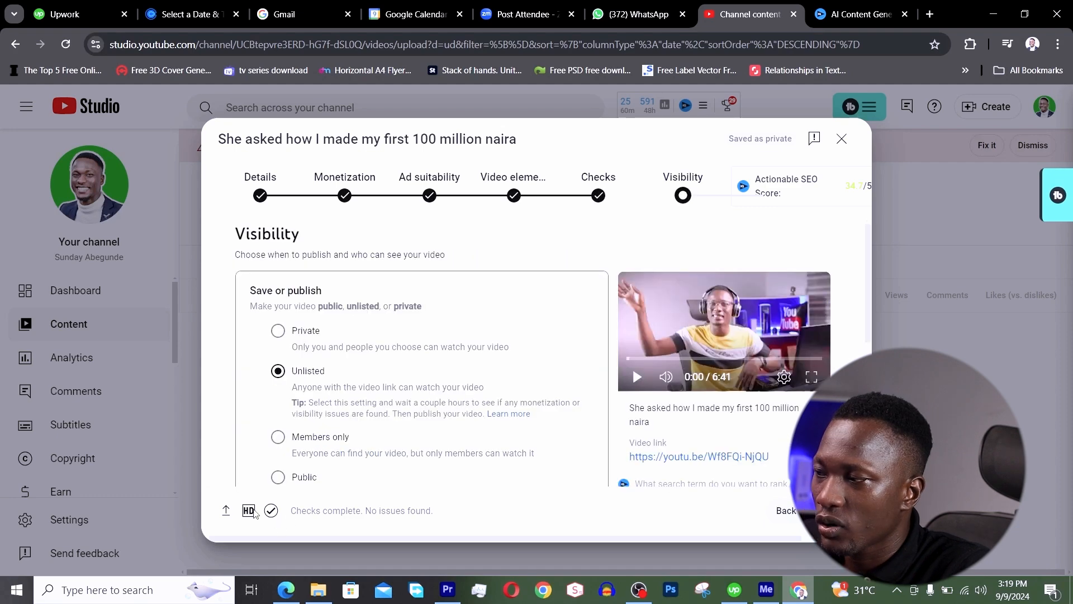
Try the Private and Public visibility options and open the video's scheduling options
mouse_move(252, 513)
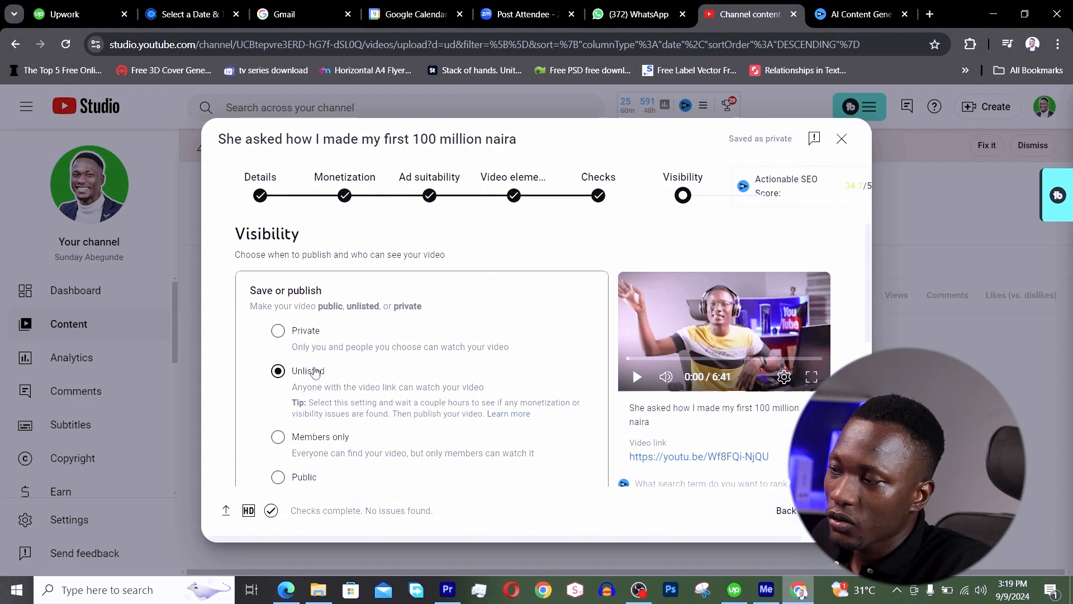
left_click(278, 331)
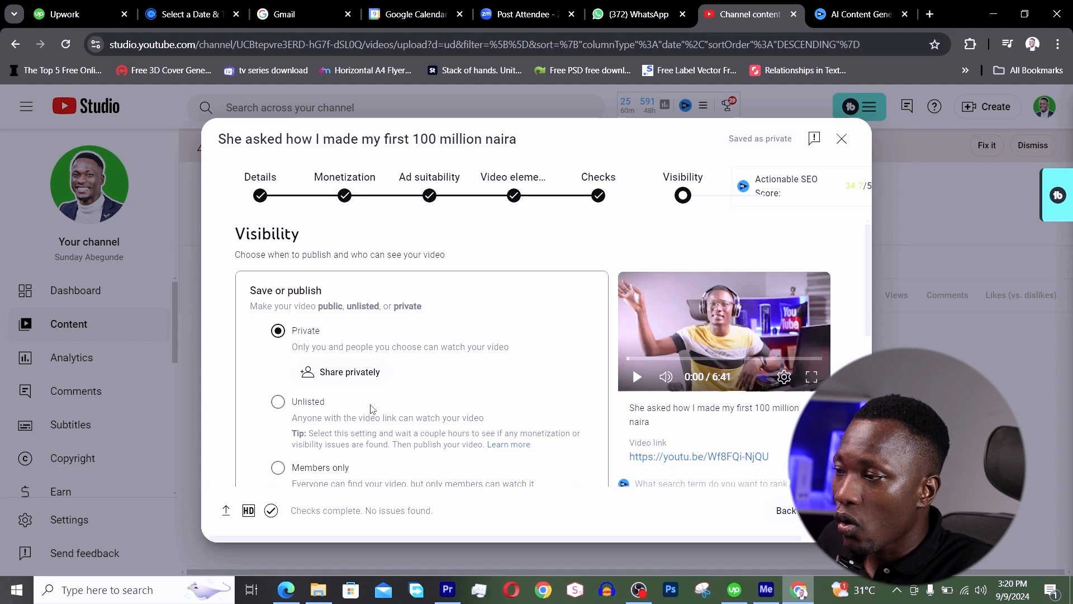
scroll(370, 408, "down", 5)
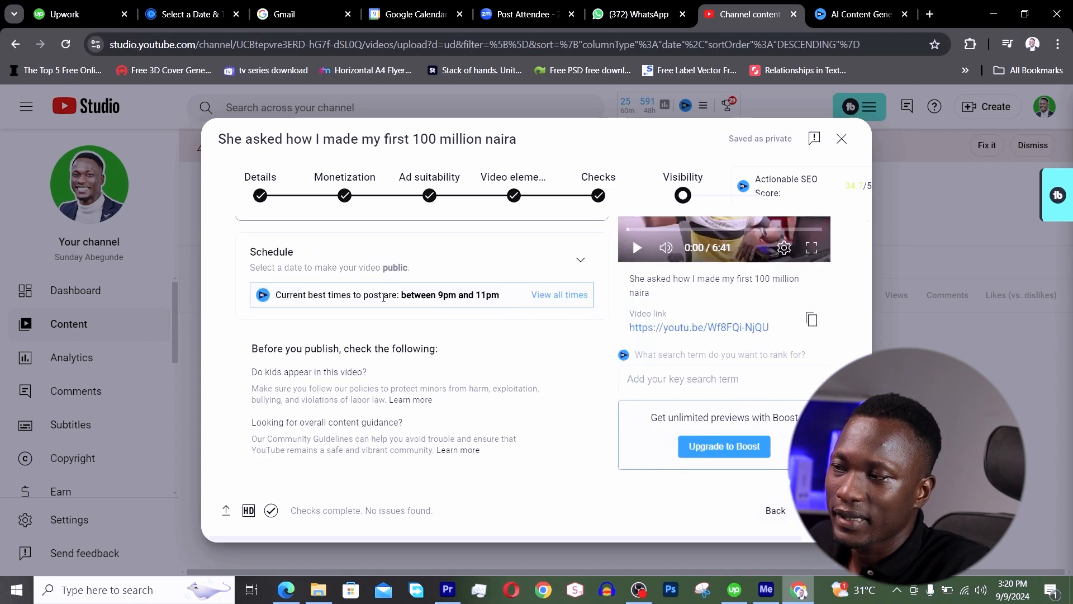
scroll(522, 369, "up", 4)
scroll(450, 367, "down", 3)
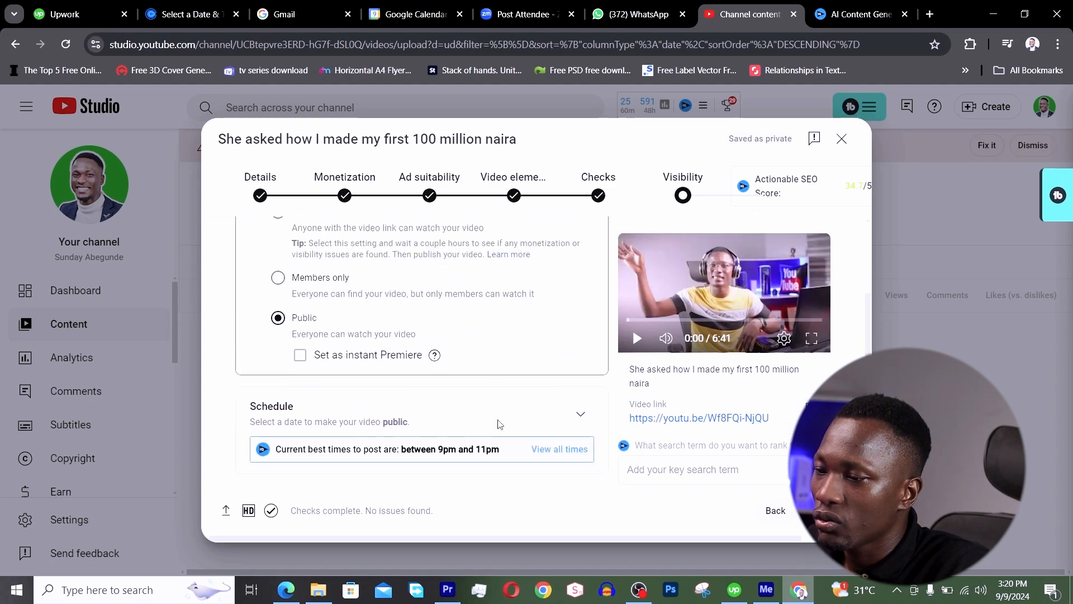
left_click(582, 328)
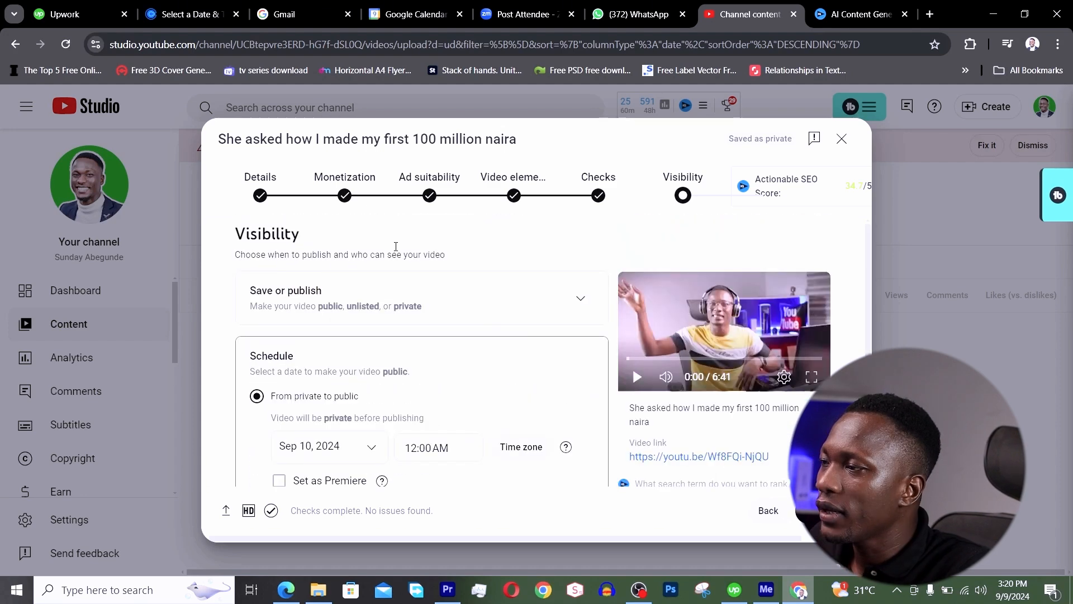
Look over the FireCut text-only caption options in Premiere Pro and the English (United States) subtitle transcript in YouTube Studio
left_click(262, 182)
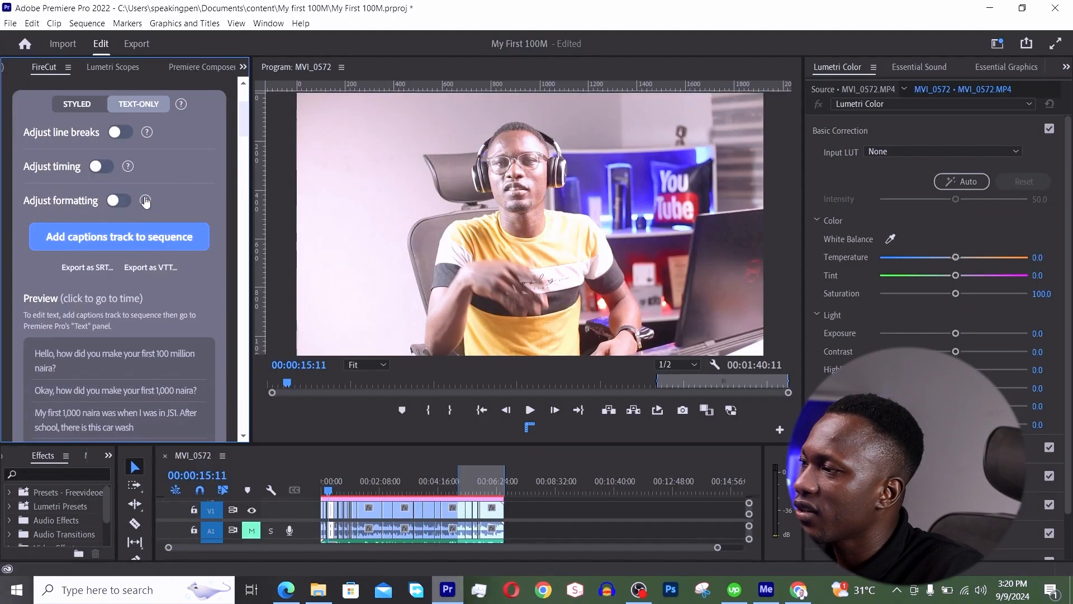
scroll(177, 203, "up", 3)
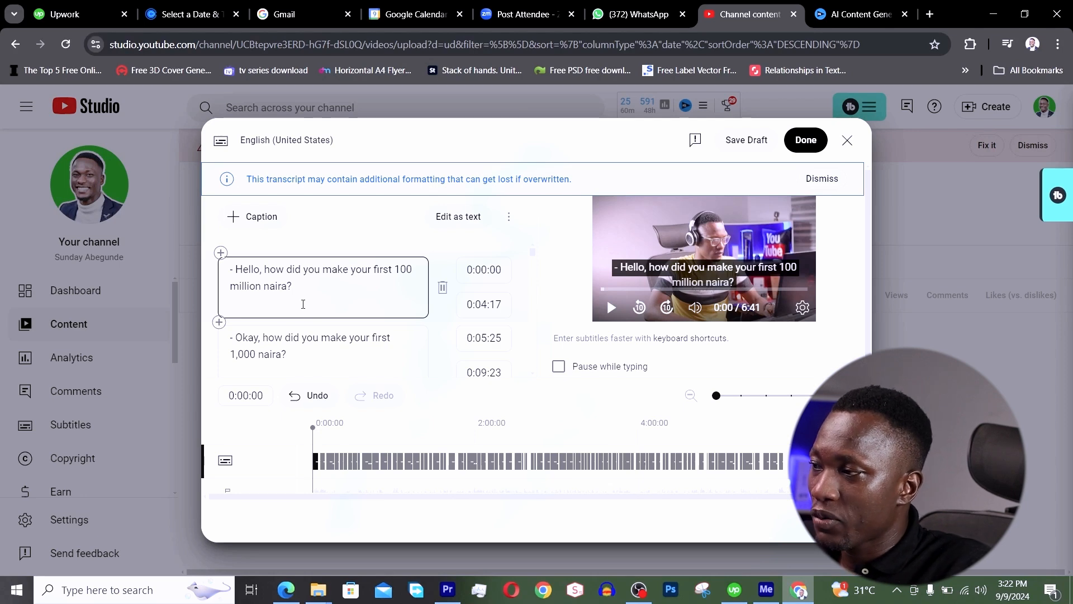
scroll(293, 320, "down", 5)
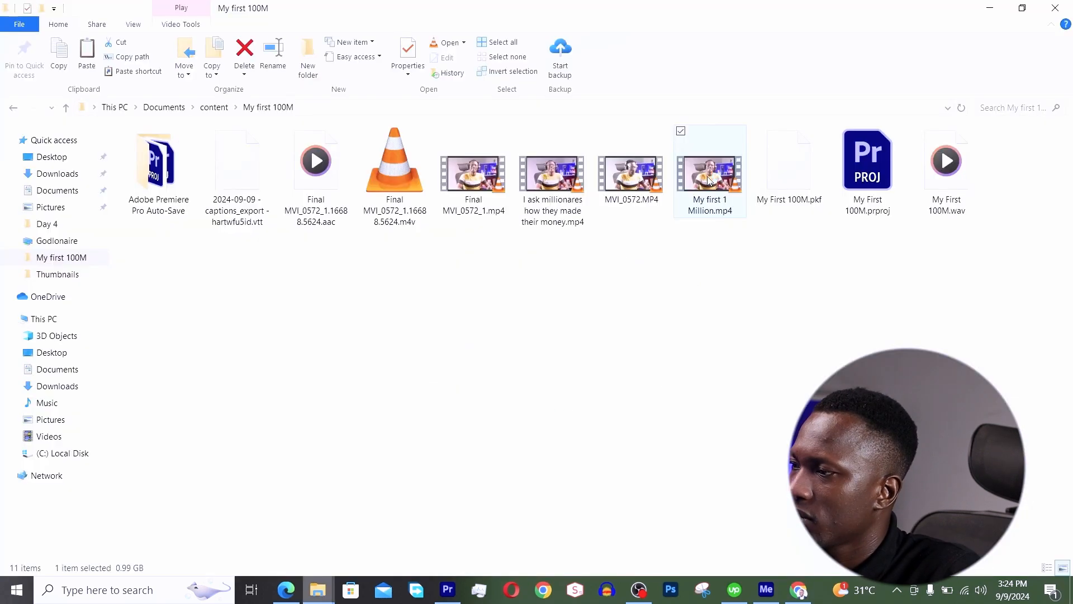
Open My first 1 Million.mp4 from the My first 100M folder in VLC and pause it on a frame for the thumbnail
double_click(709, 180)
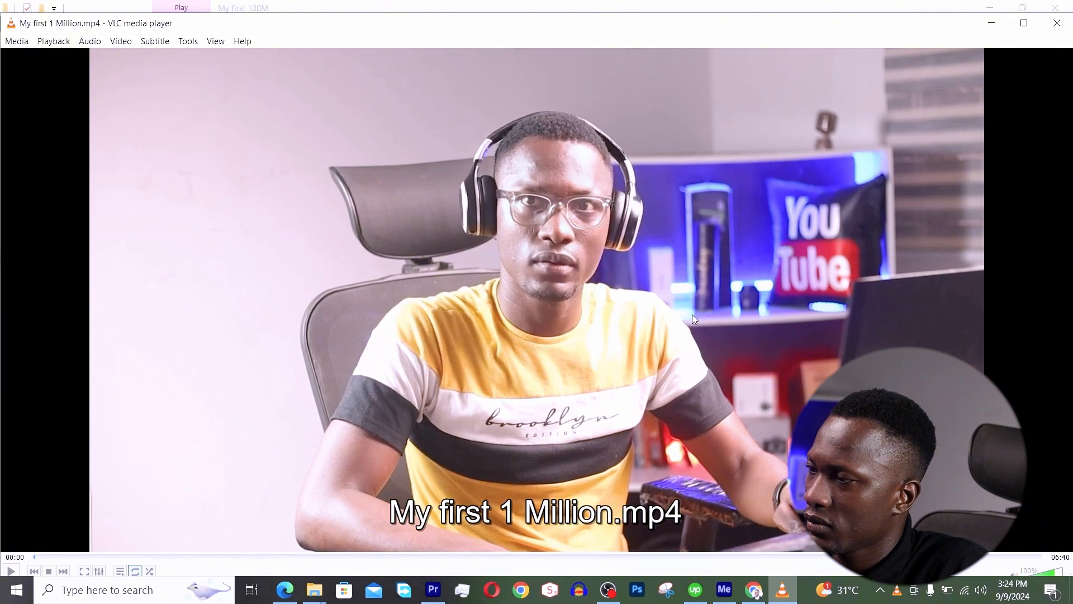
left_click(692, 314)
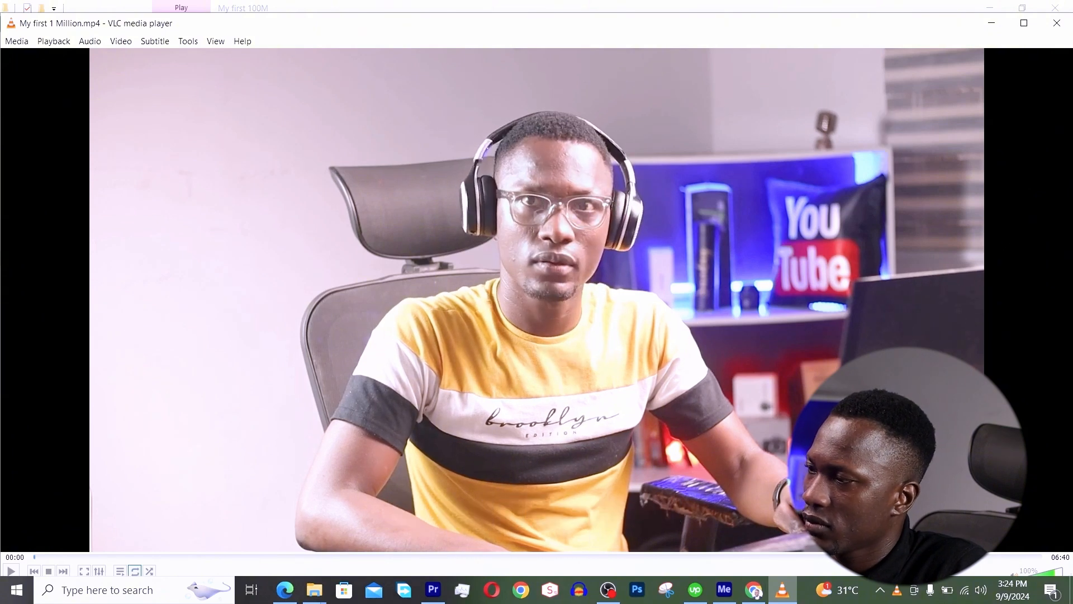
key("space")
key("space")
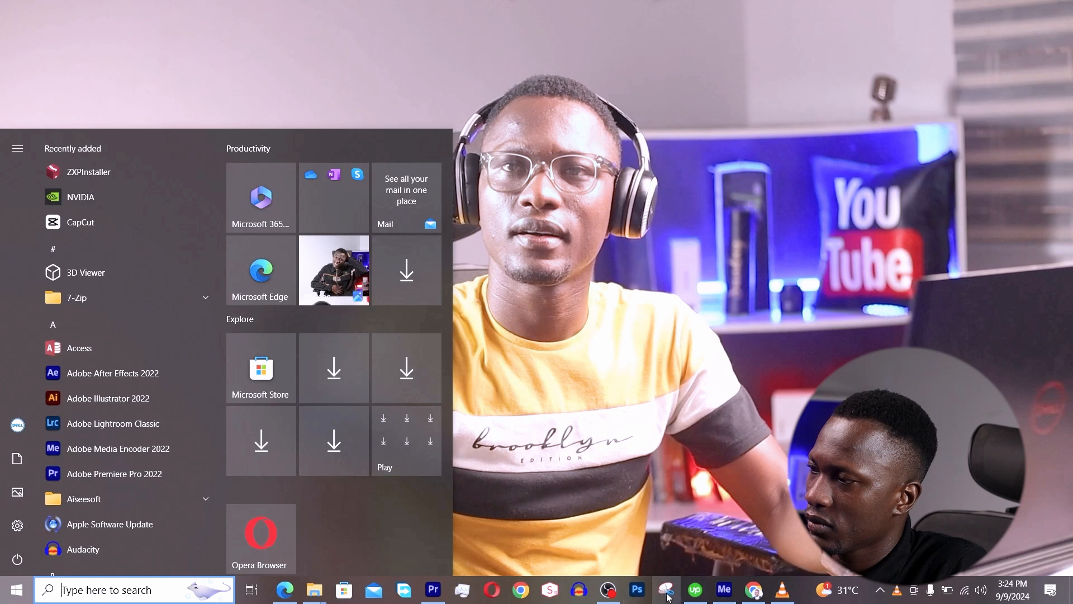
Capture the full-screen video frame with Snipping Tool and save it as Capture.PNG in the My first 100M folder
left_click(670, 592)
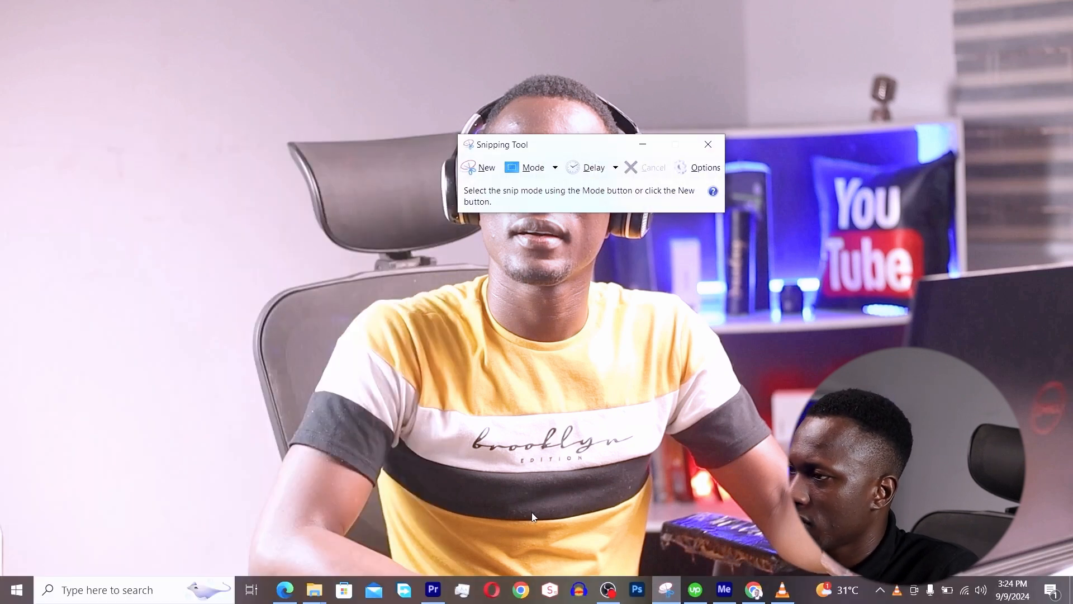
left_click(492, 171)
left_click_drag(1, 2, 1071, 602)
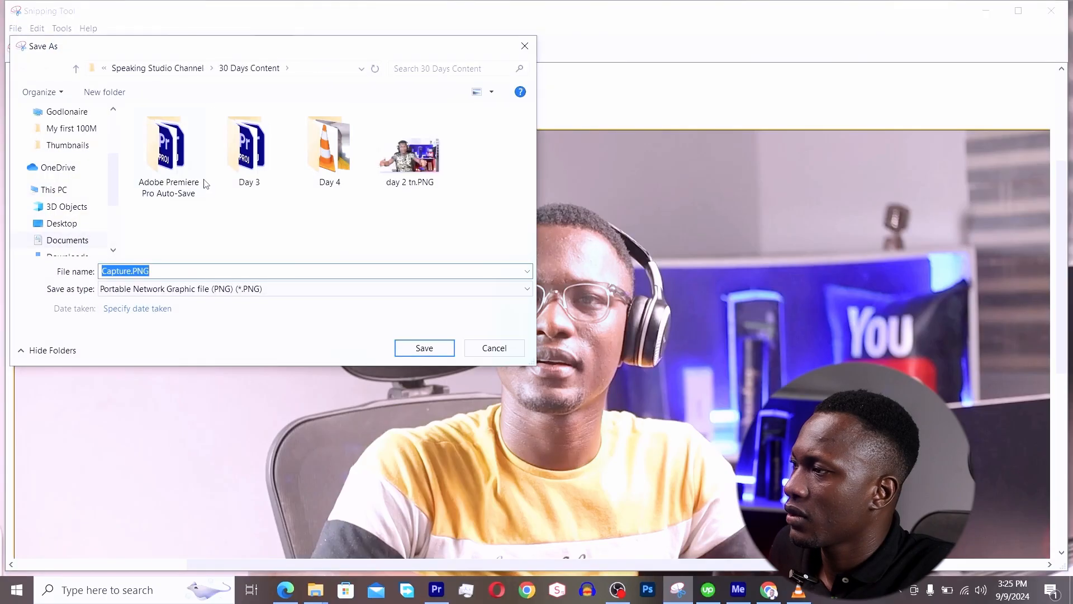
left_click(74, 132)
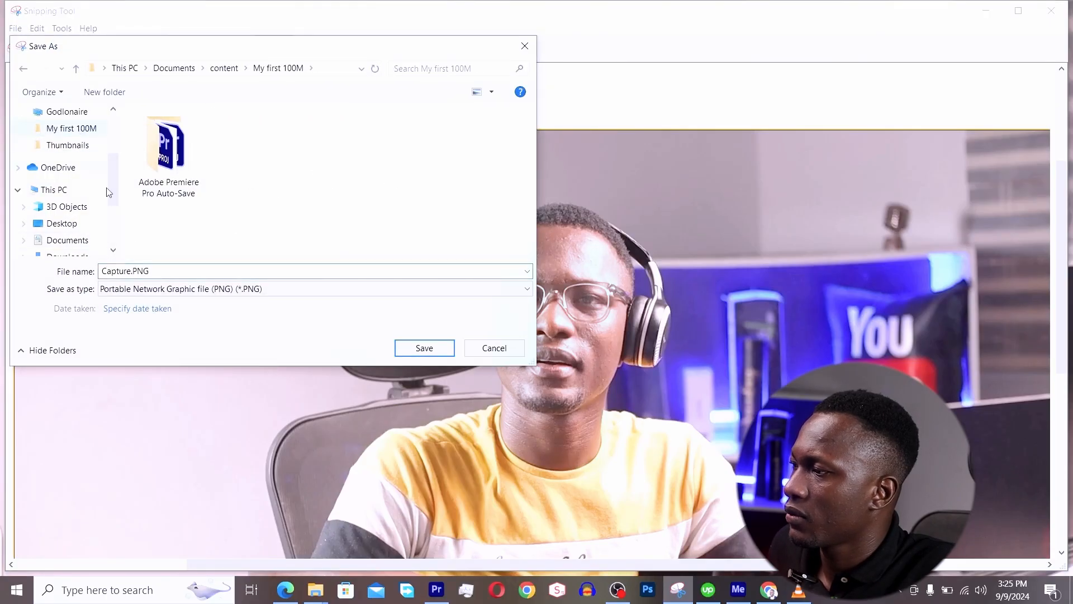
double_click(137, 267)
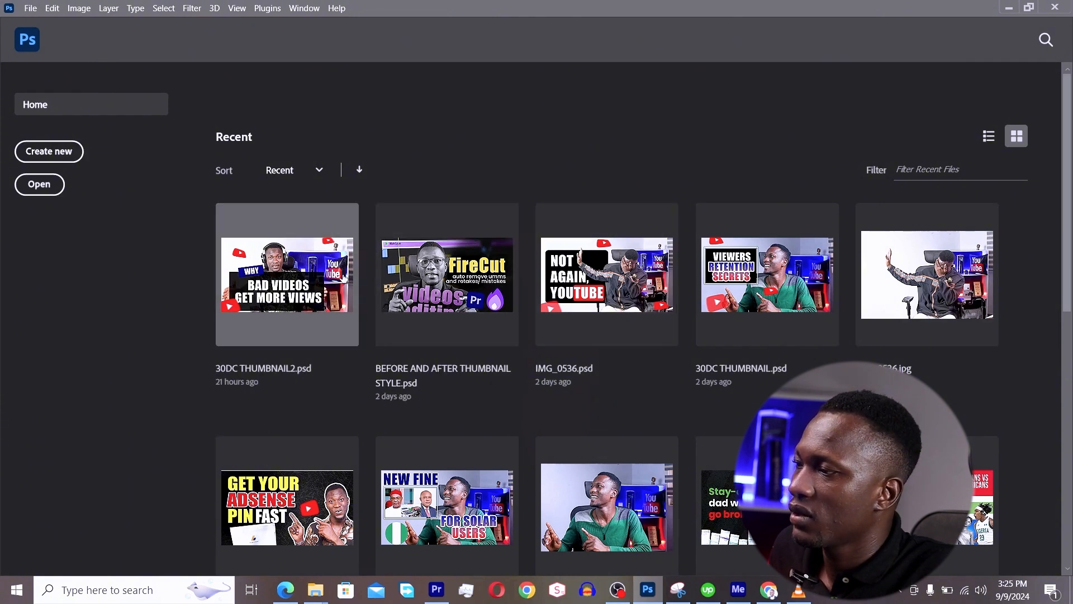
Open 30DC THUMBNAIL2.psd in Photoshop and delete the background photo layer behind the thumbnail text
left_click(287, 275)
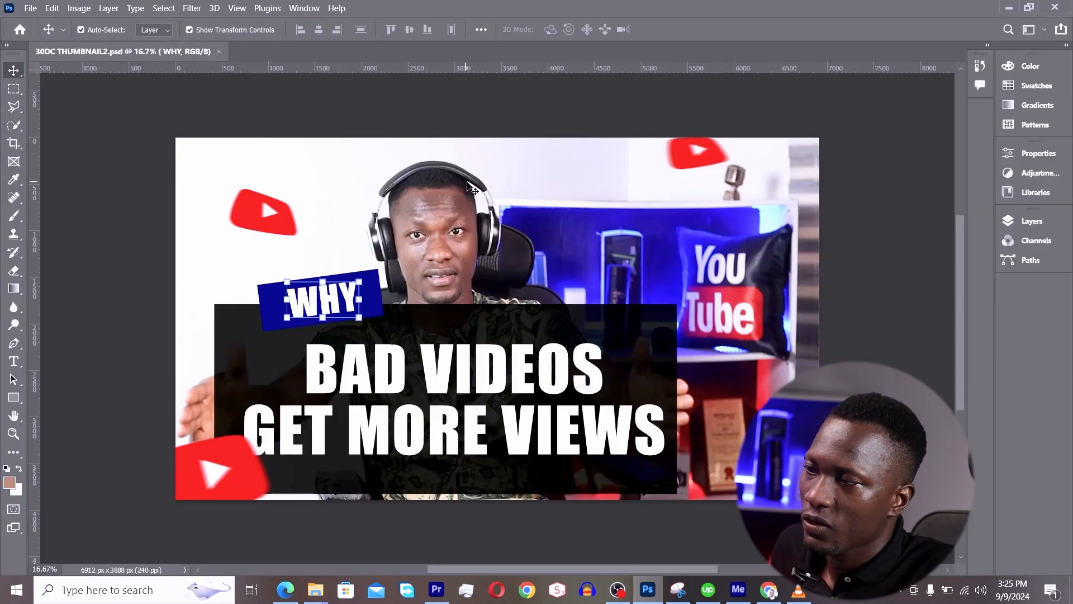
left_click(471, 187)
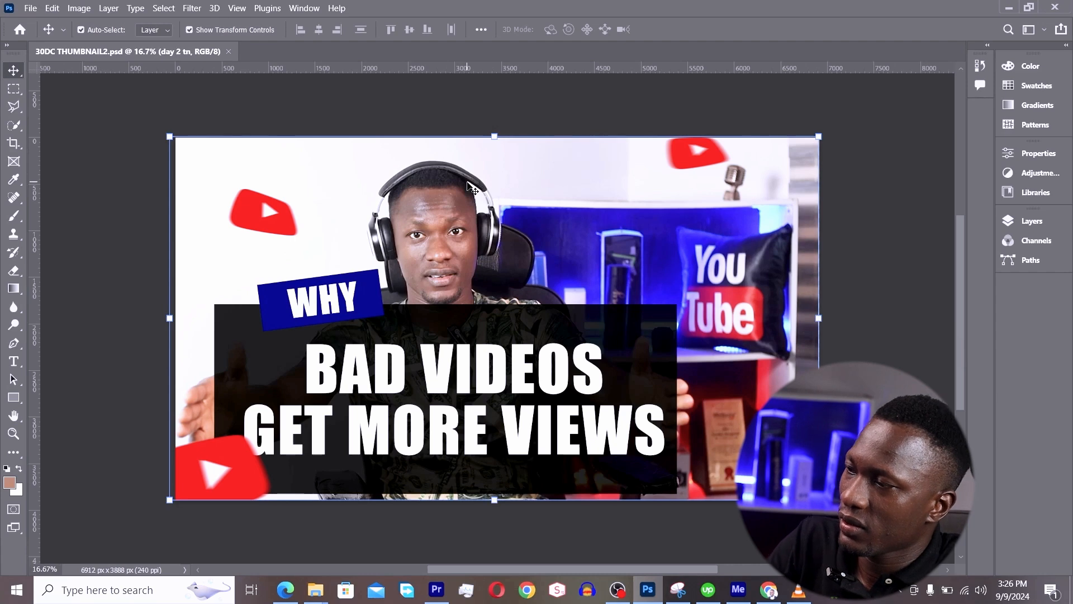
key("Delete")
Place Capture.PNG from the My first 100M folder in the thumbnail, scale it to cover the canvas, and nudge the "N100 to" text
mouse_move(315, 590)
left_click(360, 544)
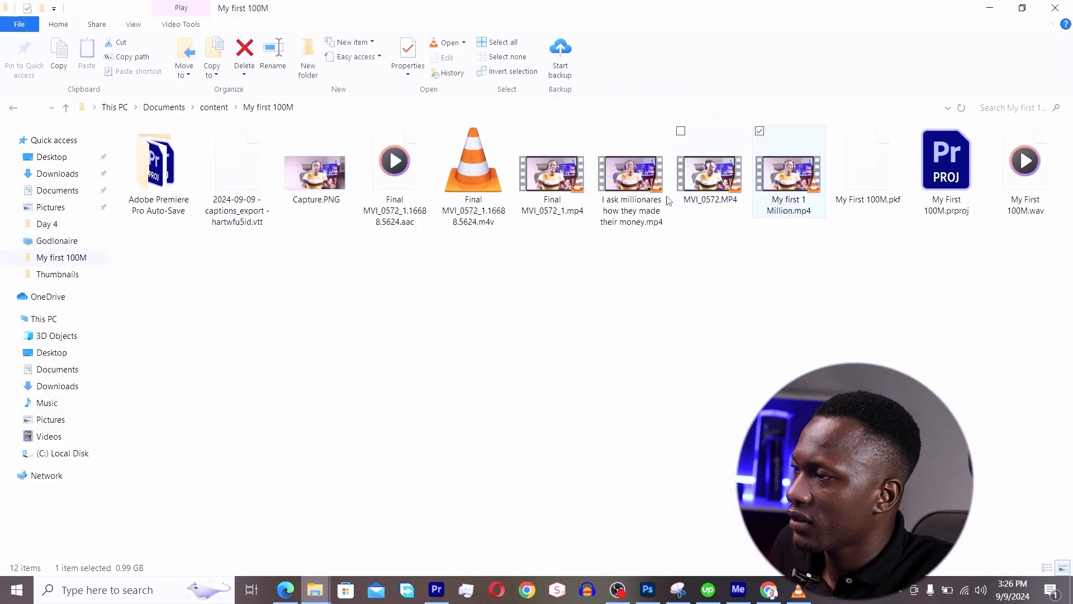
left_click_drag(314, 173, 565, 269)
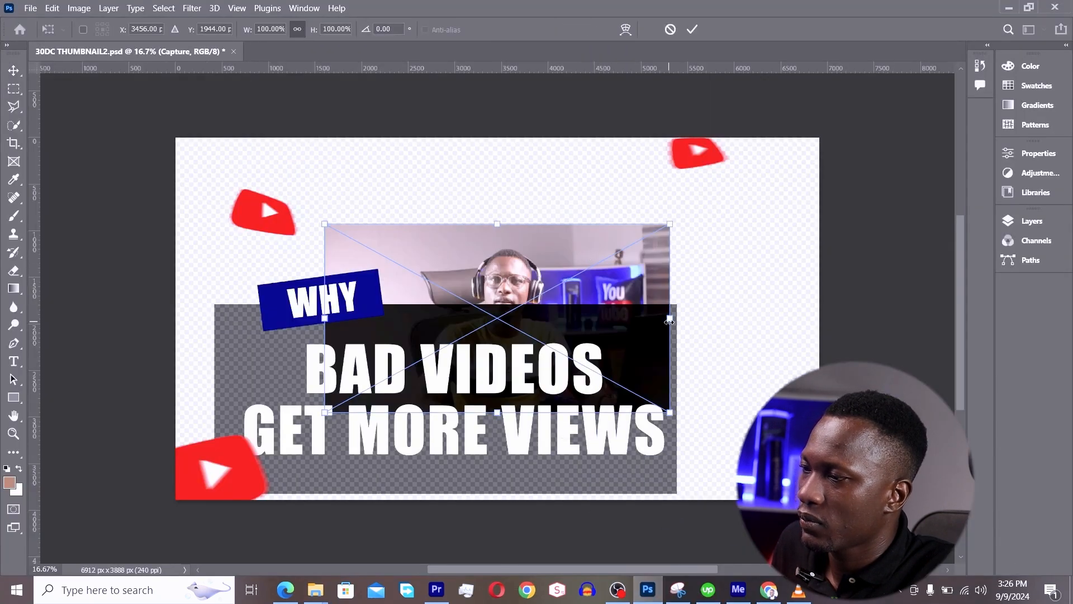
left_click_drag(669, 322, 819, 319)
left_click_drag(325, 318, 174, 294)
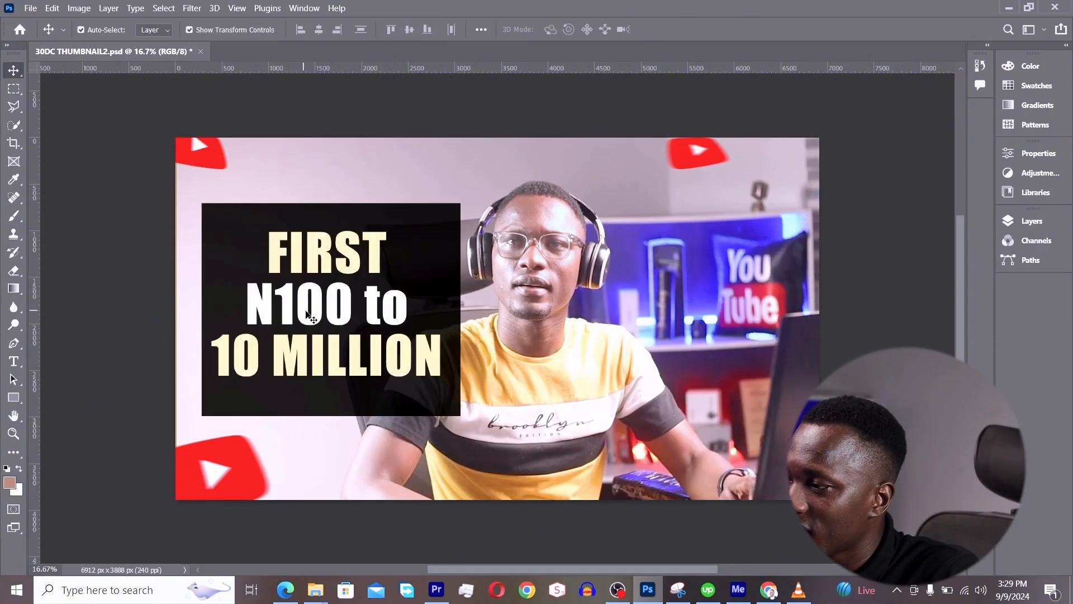
left_click_drag(308, 315, 313, 315)
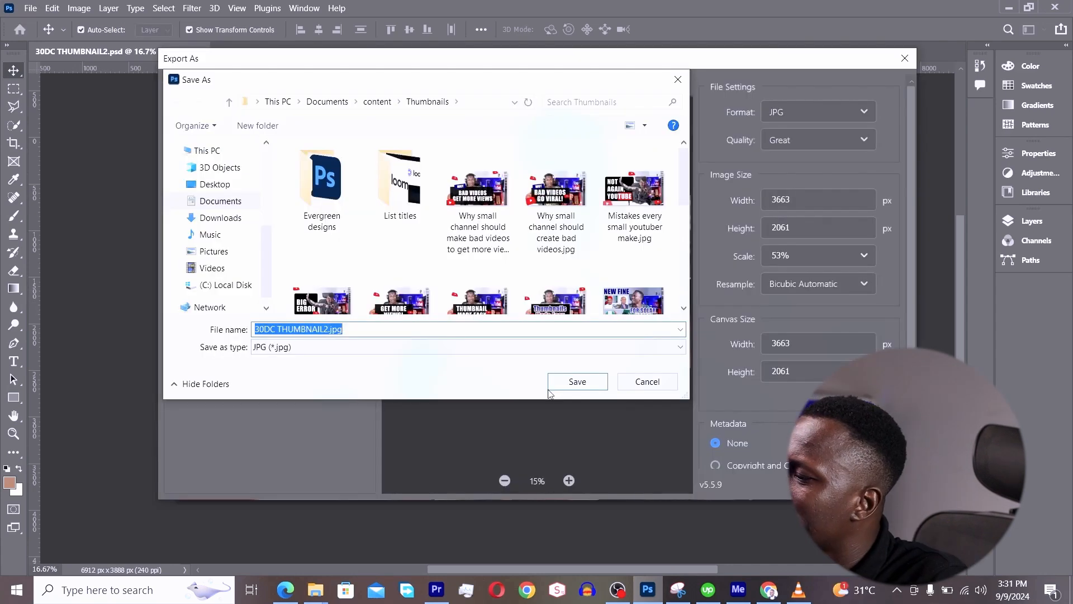
Clear the default name 30DC THUMBNAIL2 from the JPG export's file name and save it in the Thumbnails folder
key("Home")
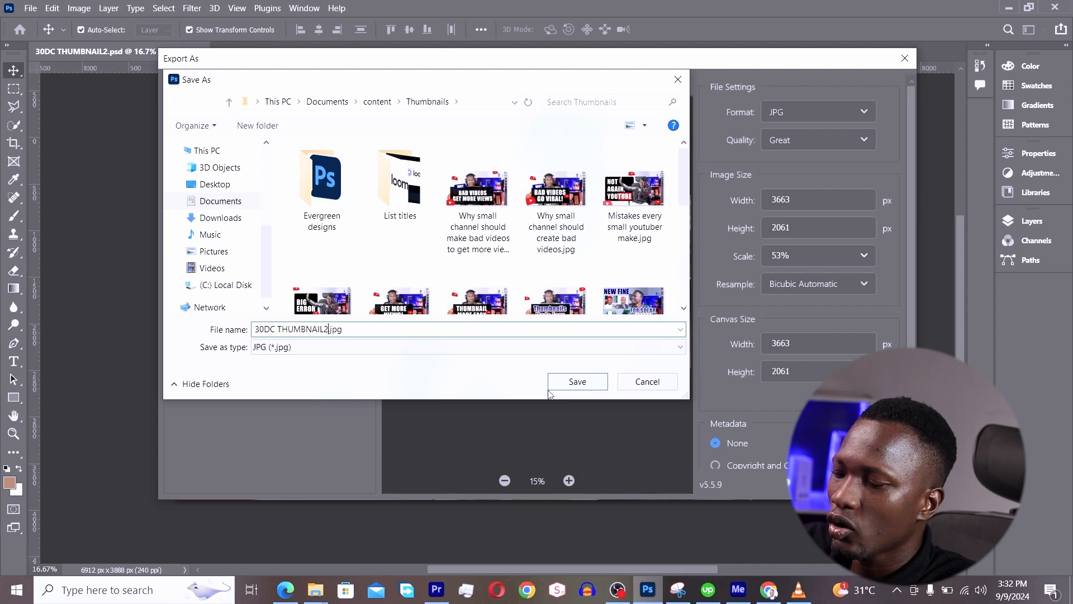
key("BackSpace")
key("BackSpace")
key("BackSpace")
key("BackSpace")
key("BackSpace")
key("BackSpace")
key("BackSpace")
key("BackSpace")
key("BackSpace")
key("BackSpace")
key("BackSpace")
key("BackSpace")
key("BackSpace")
key("BackSpace")
key("BackSpace")
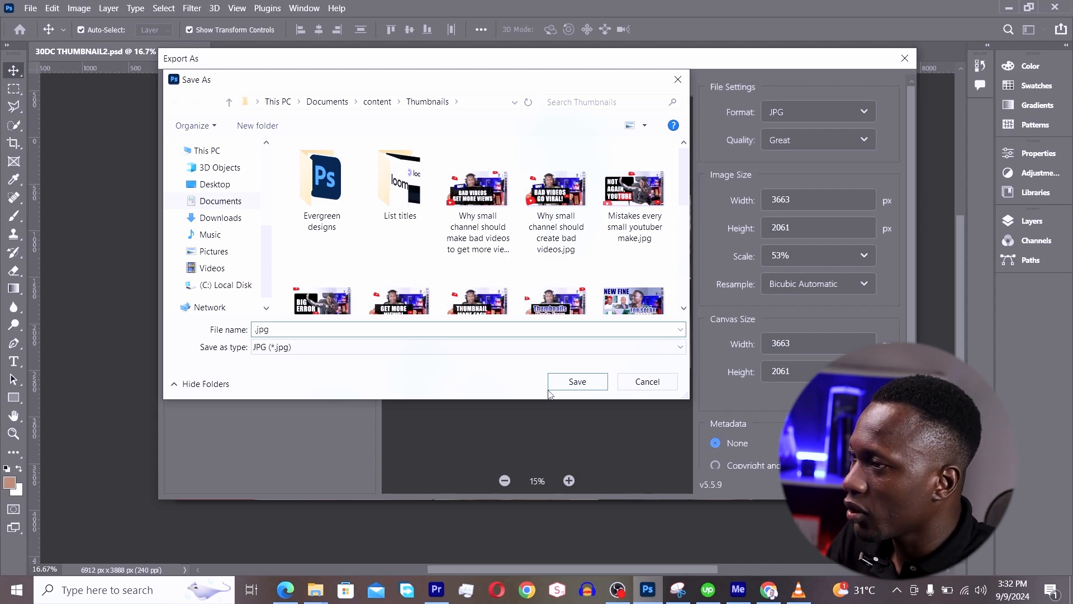
left_click(549, 390)
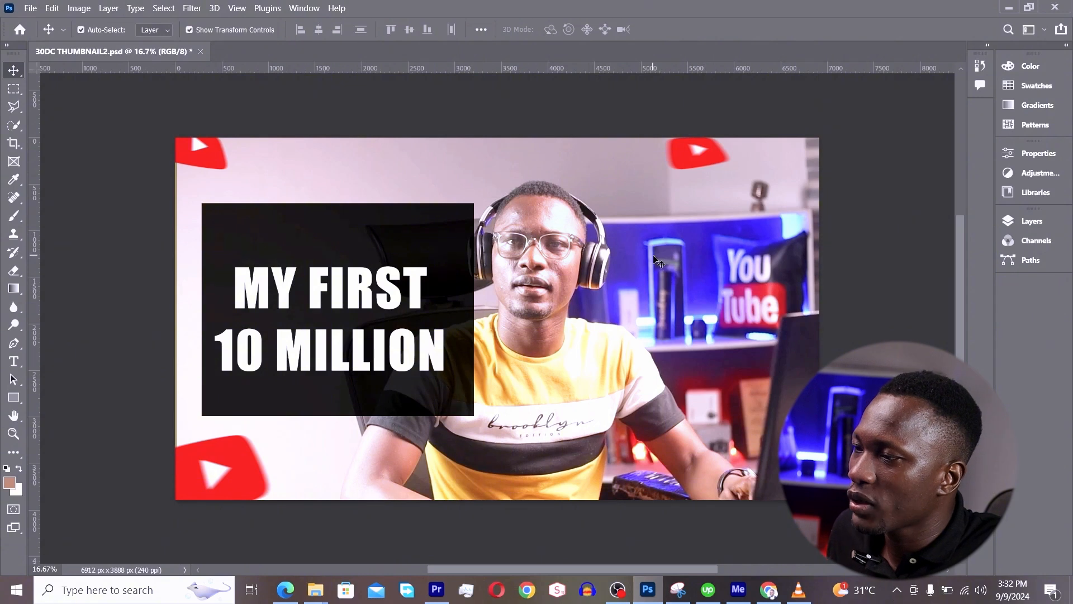
Delete the Capture photo layer from behind the "MY FIRST 10 MILLION" text
left_click(627, 264)
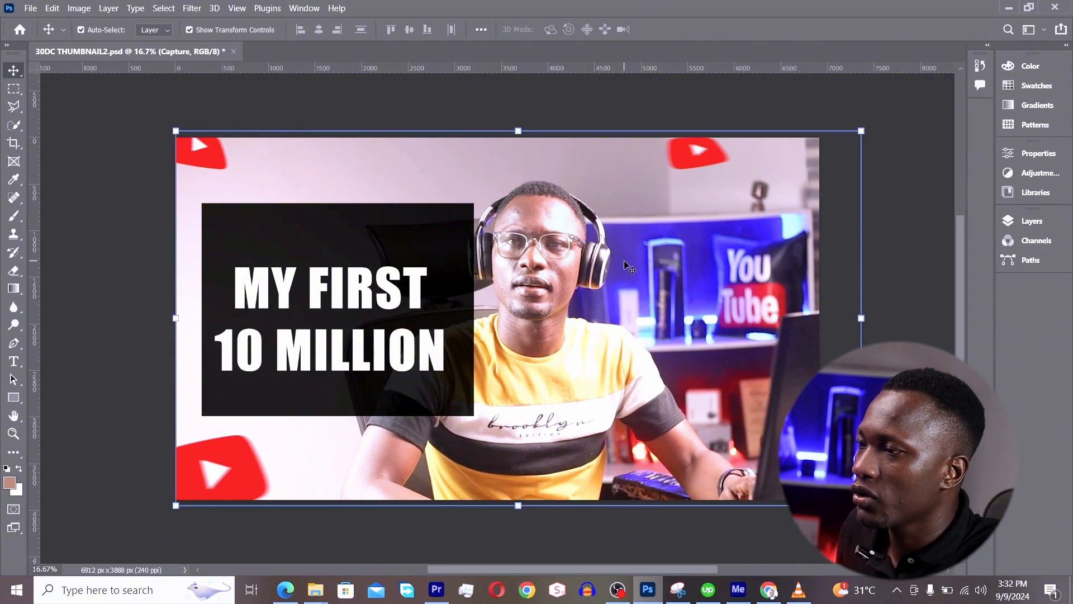
key("Delete")
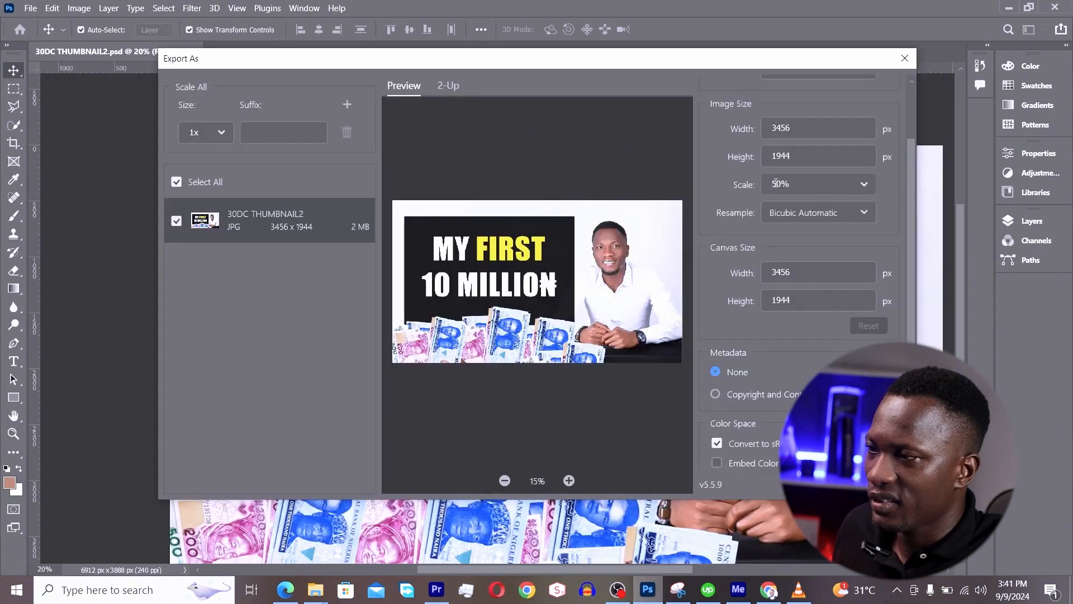
Set the image scale of the thumbnail's JPG export to 48%
left_click(780, 183)
left_click_drag(777, 180, 770, 182)
type("48")
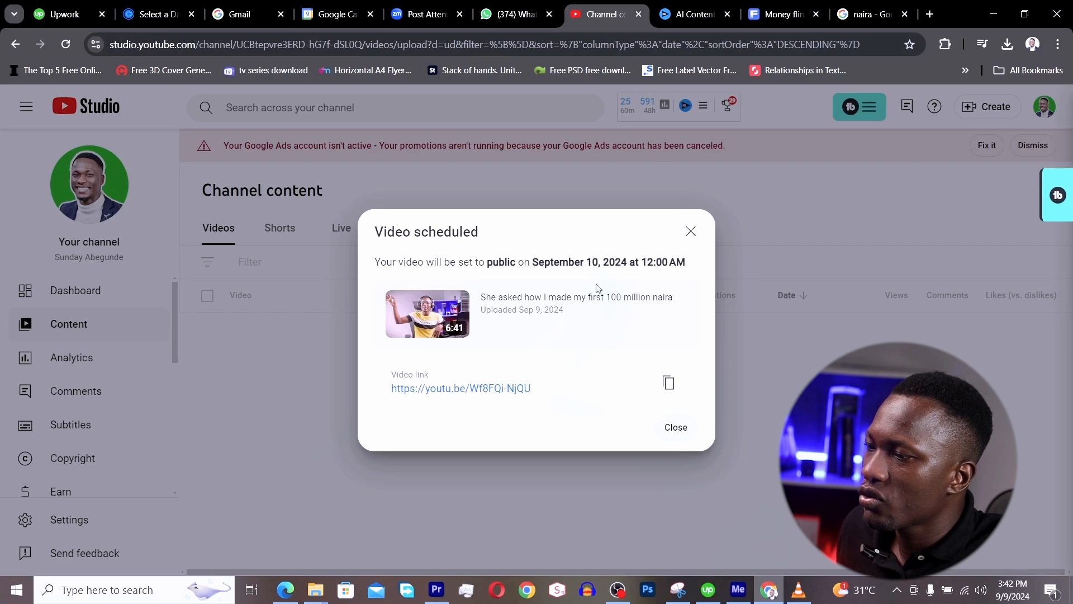
Dismiss the video scheduling confirmation in YouTube Studio and browse to the Thumbnails folder for the first Test & compare image
left_click(674, 427)
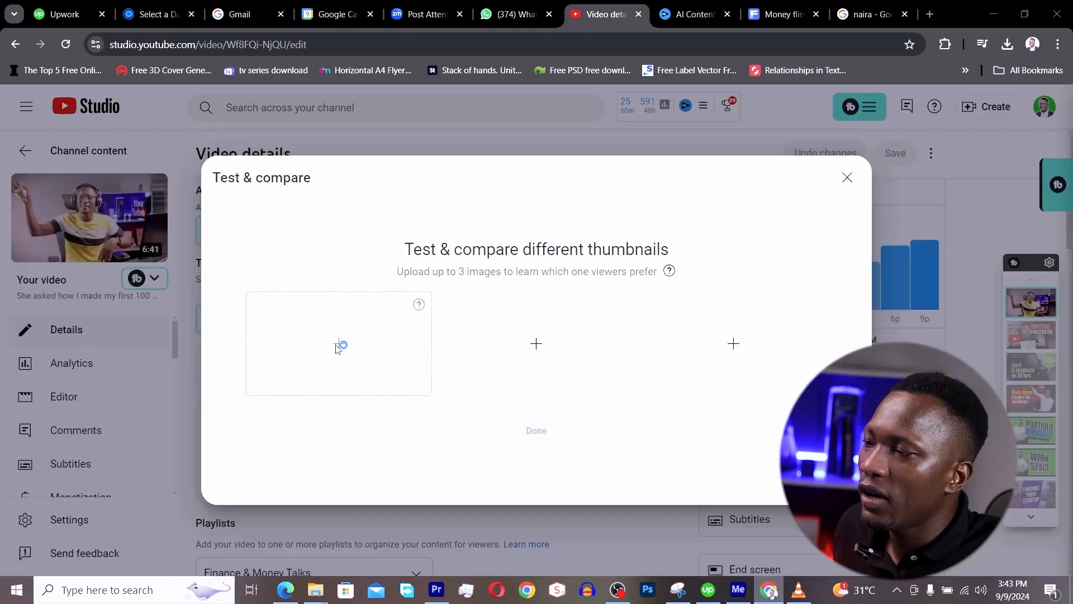
left_click(338, 346)
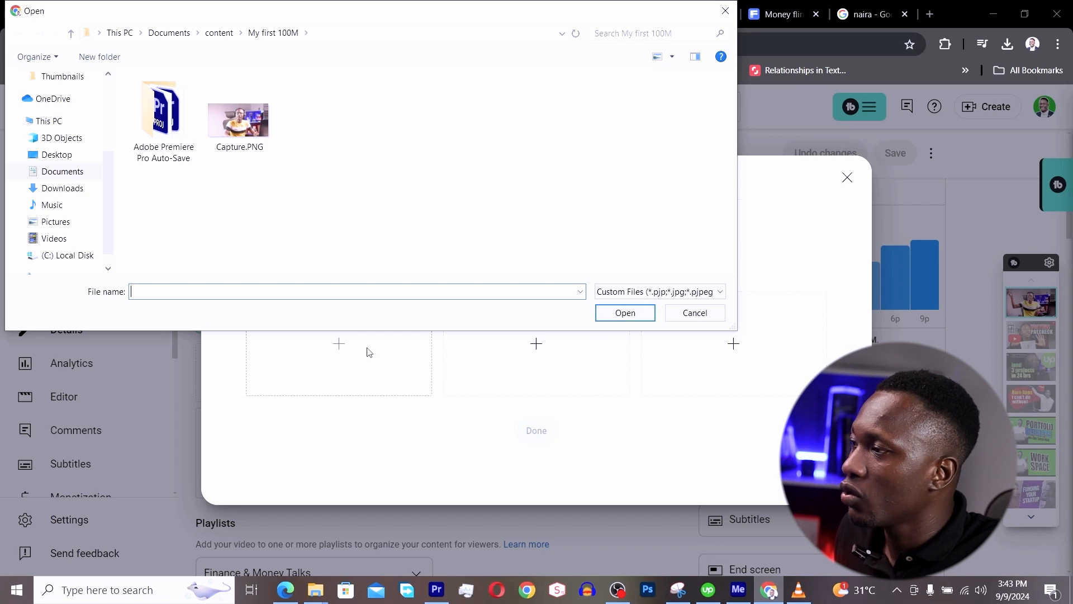
left_click(68, 82)
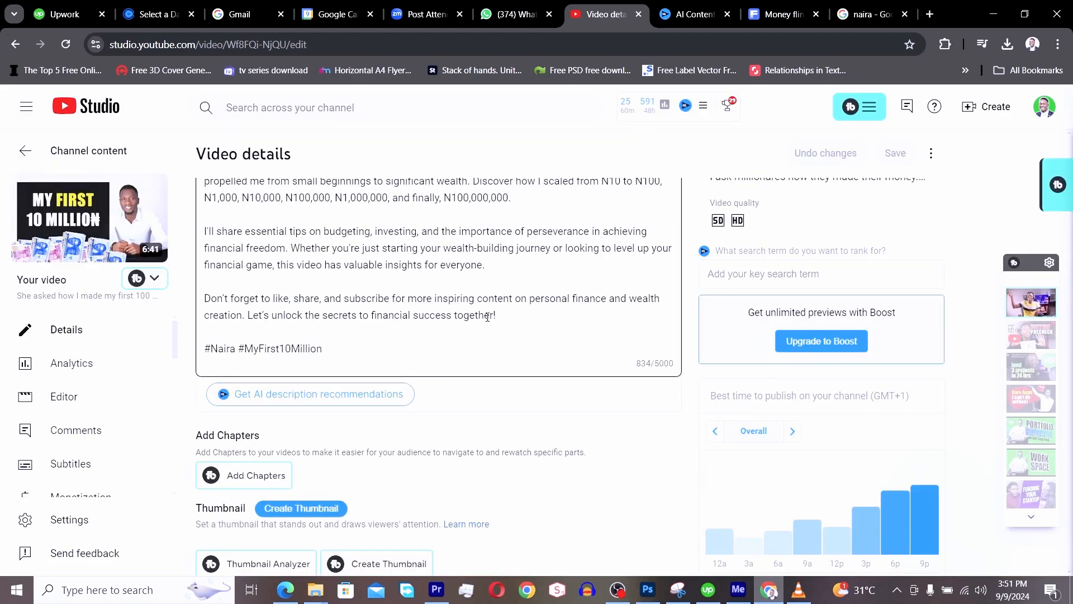
Review the scheduled video's description, altered content and end screen settings, and save the changes to its details
scroll(901, 371, "down", 15)
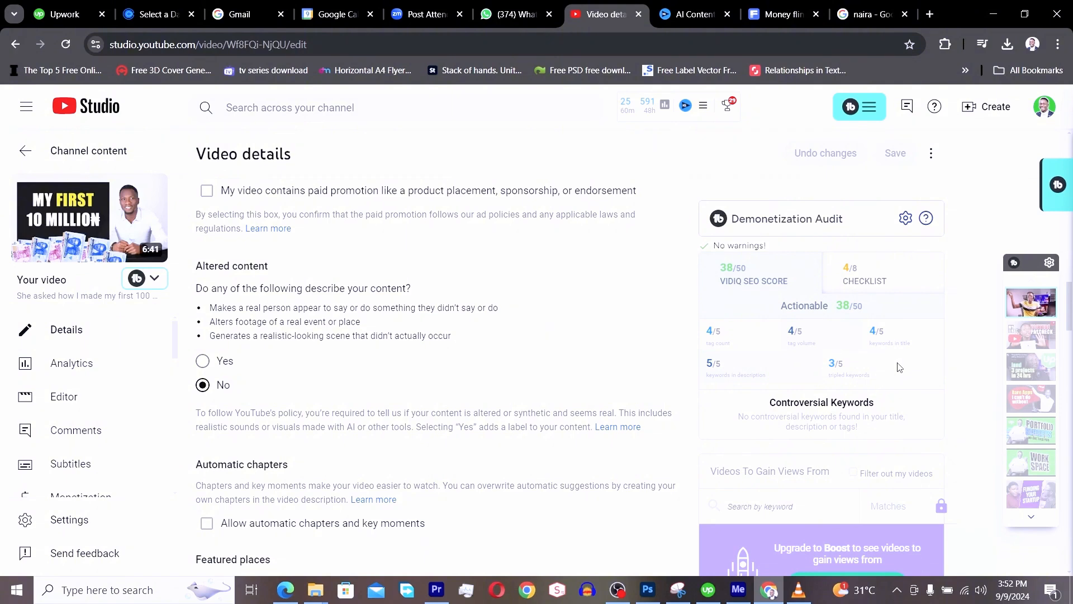
scroll(899, 367, "up", 10)
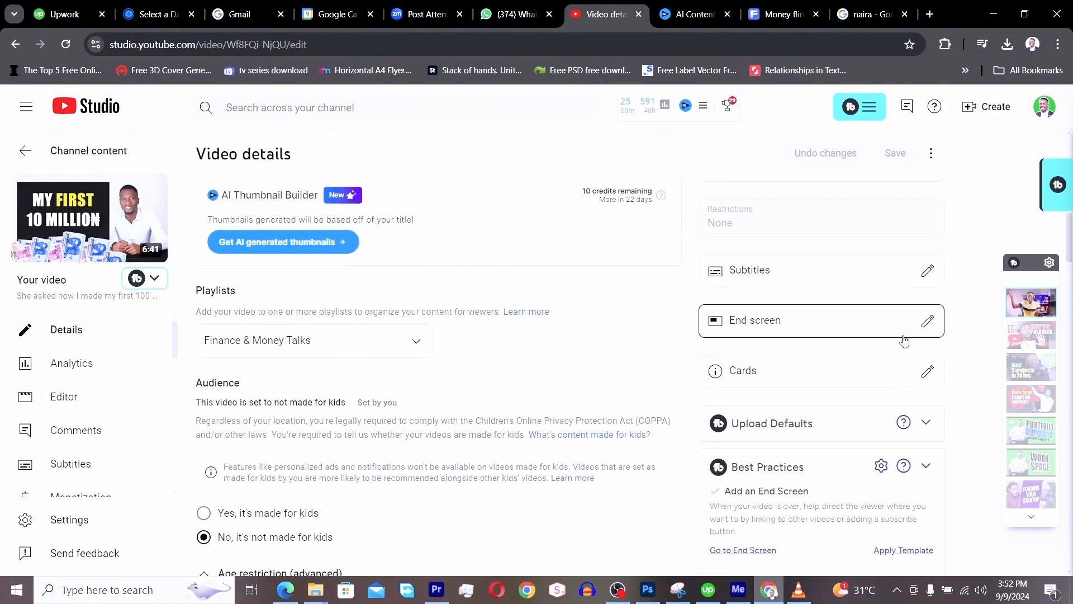
scroll(904, 340, "up", 5)
left_click(928, 441)
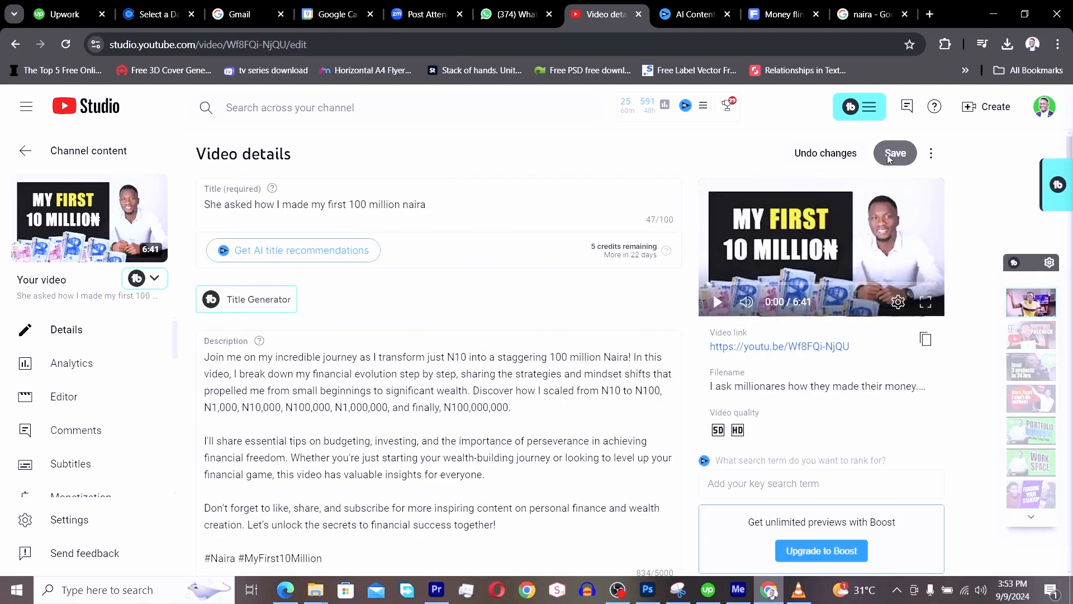
left_click(889, 158)
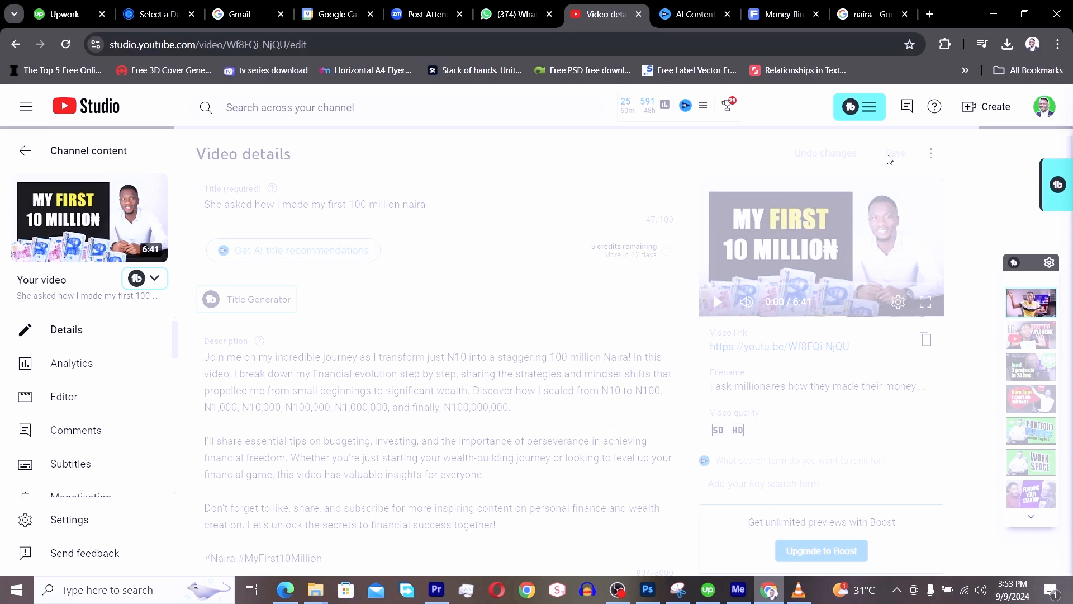